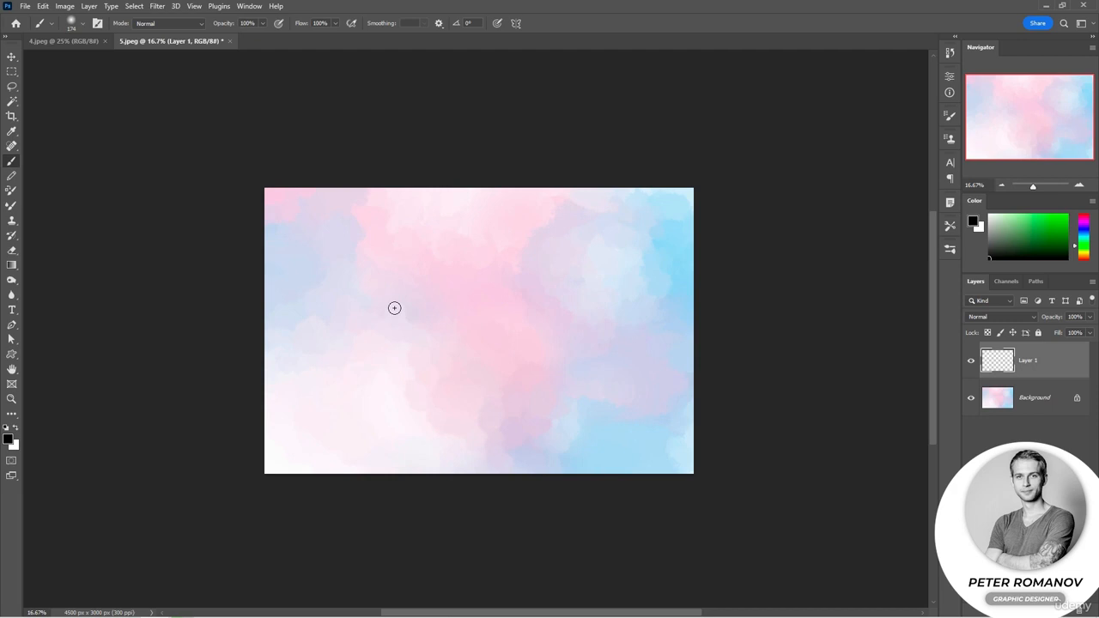
Set the Soft Round brush to 91 px and paint a black freehand stroke on Layer 1 of 5.jpeg
left_click(1079, 187)
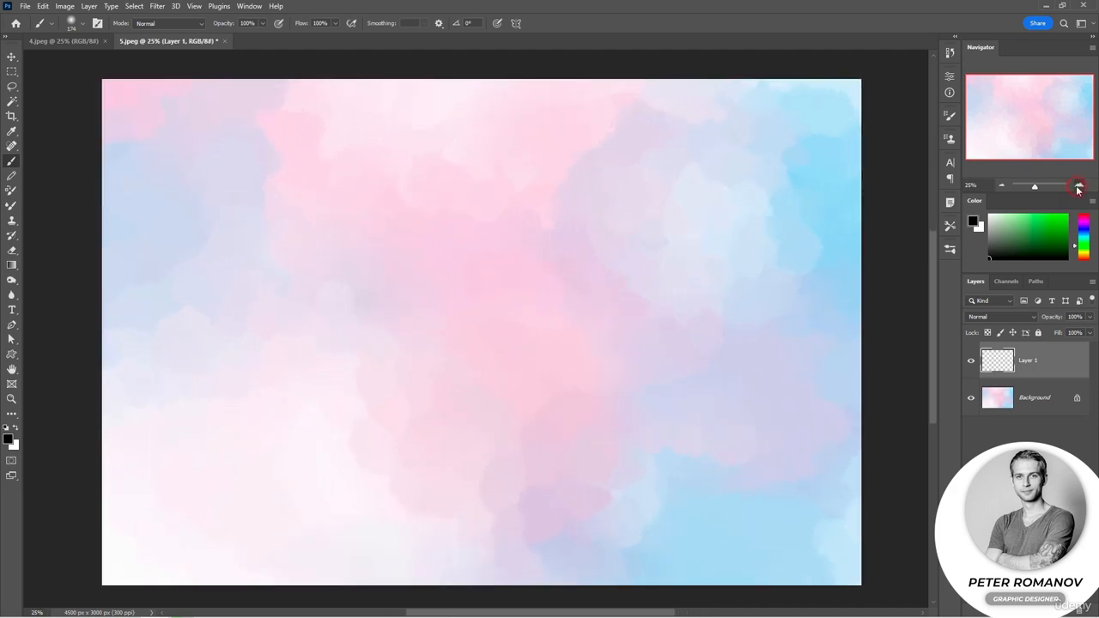
right_click(357, 327)
left_click_drag(469, 335, 454, 335)
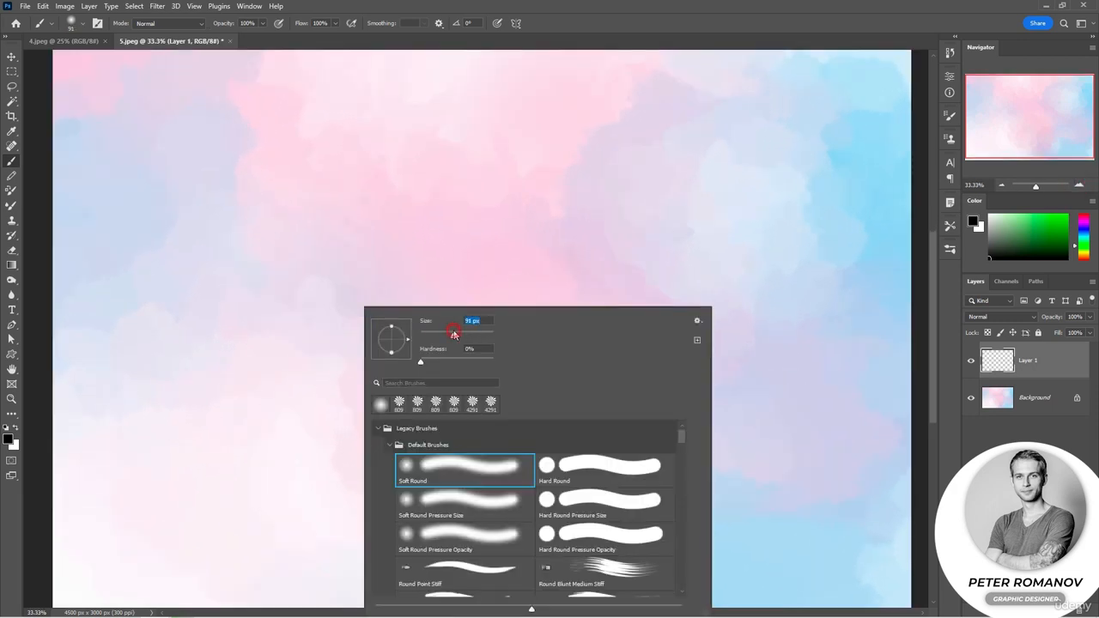
mouse_move(326, 314)
left_mouse_down()
mouse_move(715, 303)
mouse_move(706, 323)
mouse_move(612, 345)
mouse_move(594, 375)
mouse_move(563, 366)
mouse_move(535, 391)
mouse_move(292, 389)
mouse_move(217, 370)
mouse_move(212, 317)
mouse_move(262, 255)
mouse_move(677, 244)
mouse_move(704, 228)
mouse_move(776, 245)
mouse_move(793, 283)
mouse_move(753, 379)
mouse_move(674, 464)
mouse_move(531, 528)
mouse_move(349, 538)
mouse_move(260, 461)
left_mouse_up()
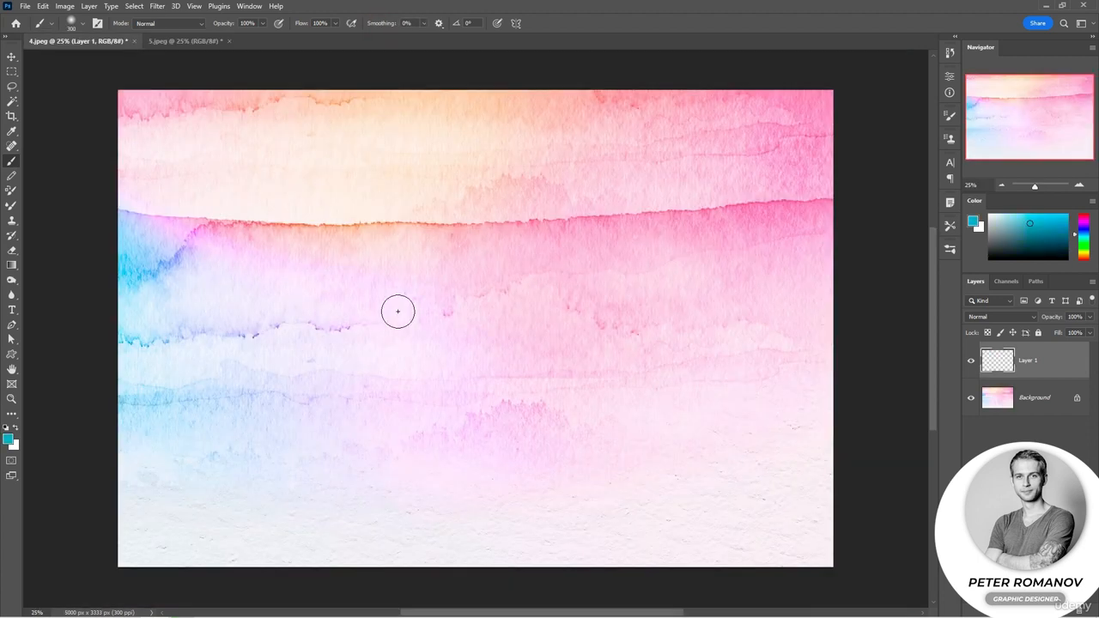
Set the brush smoothing to 100% and test it with freehand teal strokes on Layer 1 of 4.jpeg, undoing each one
left_click_drag(381, 25, 498, 26)
mouse_move(241, 231)
left_mouse_down()
mouse_move(618, 228)
mouse_move(650, 248)
mouse_move(570, 284)
mouse_move(414, 300)
mouse_move(346, 341)
mouse_move(473, 375)
mouse_move(707, 374)
mouse_move(618, 355)
left_mouse_up()
key("ctrl+z")
left_click(438, 23)
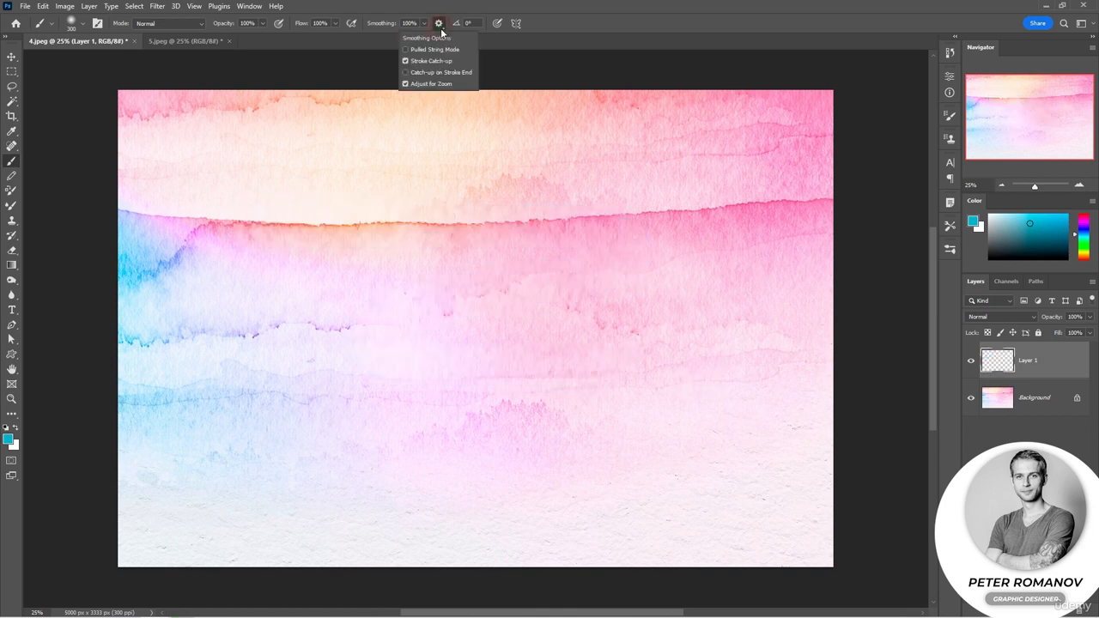
mouse_move(339, 225)
left_mouse_down()
mouse_move(443, 222)
mouse_move(512, 267)
mouse_move(518, 359)
mouse_move(456, 403)
mouse_move(331, 369)
mouse_move(277, 308)
mouse_move(289, 180)
mouse_move(447, 145)
mouse_move(586, 243)
left_mouse_up()
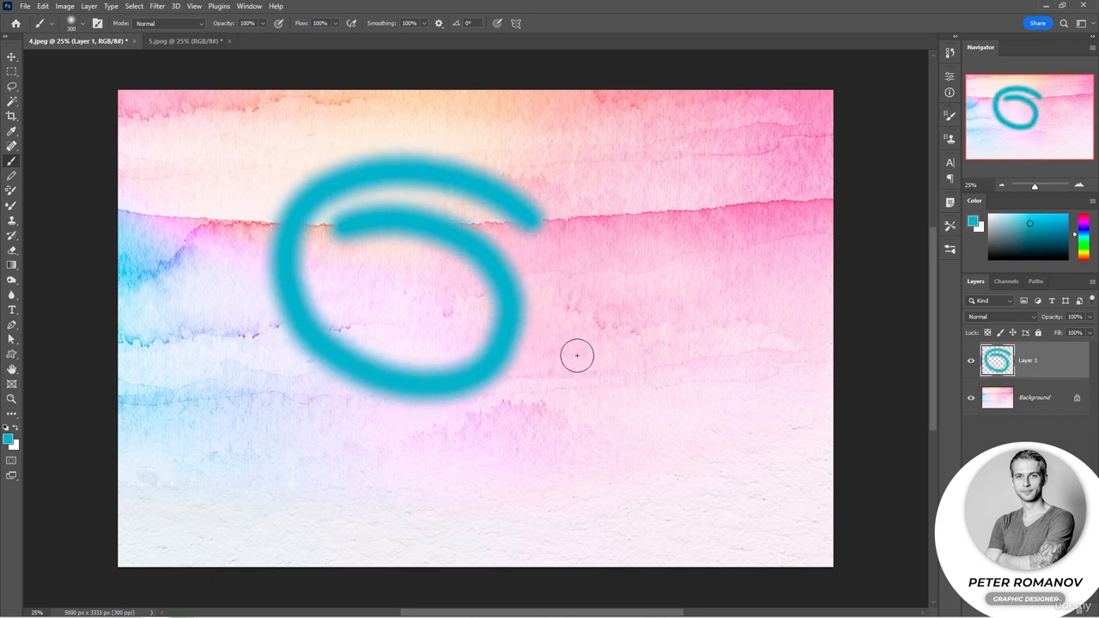
key("ctrl+z")
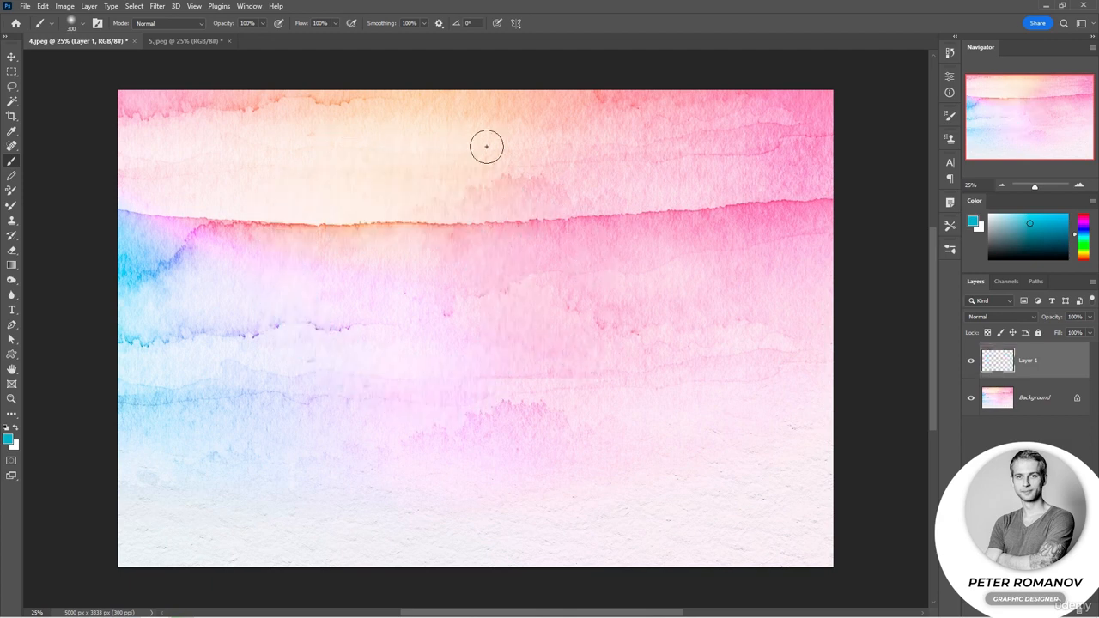
Turn on Catch-up on Stroke End in the smoothing options and paint several long curved teal strokes across Layer 1
left_click(439, 25)
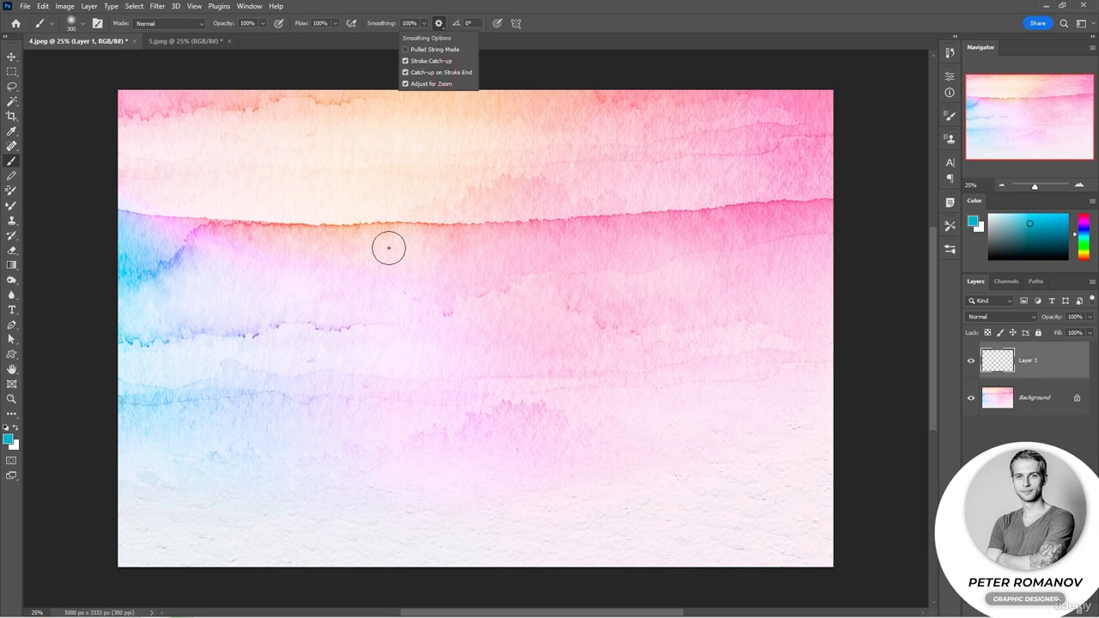
mouse_move(400, 285)
left_mouse_down()
mouse_move(358, 288)
mouse_move(331, 271)
mouse_move(325, 246)
mouse_move(364, 188)
left_mouse_up()
mouse_move(461, 175)
left_mouse_down()
mouse_move(563, 218)
mouse_move(596, 302)
mouse_move(585, 373)
left_mouse_up()
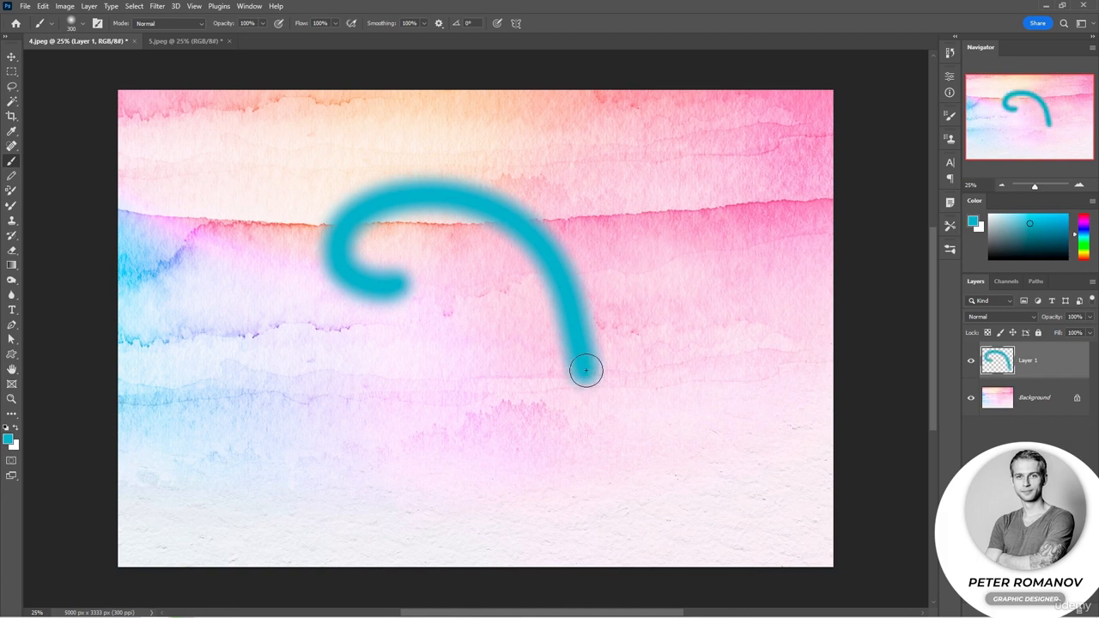
mouse_move(630, 161)
left_mouse_down()
mouse_move(694, 249)
mouse_move(670, 449)
mouse_move(577, 503)
mouse_move(433, 482)
mouse_move(312, 410)
left_mouse_up()
mouse_move(214, 249)
left_mouse_down()
mouse_move(247, 183)
mouse_move(364, 129)
mouse_move(517, 136)
mouse_move(593, 164)
left_mouse_up()
mouse_move(761, 256)
left_mouse_down()
mouse_move(757, 325)
mouse_move(679, 527)
mouse_move(628, 555)
left_mouse_up()
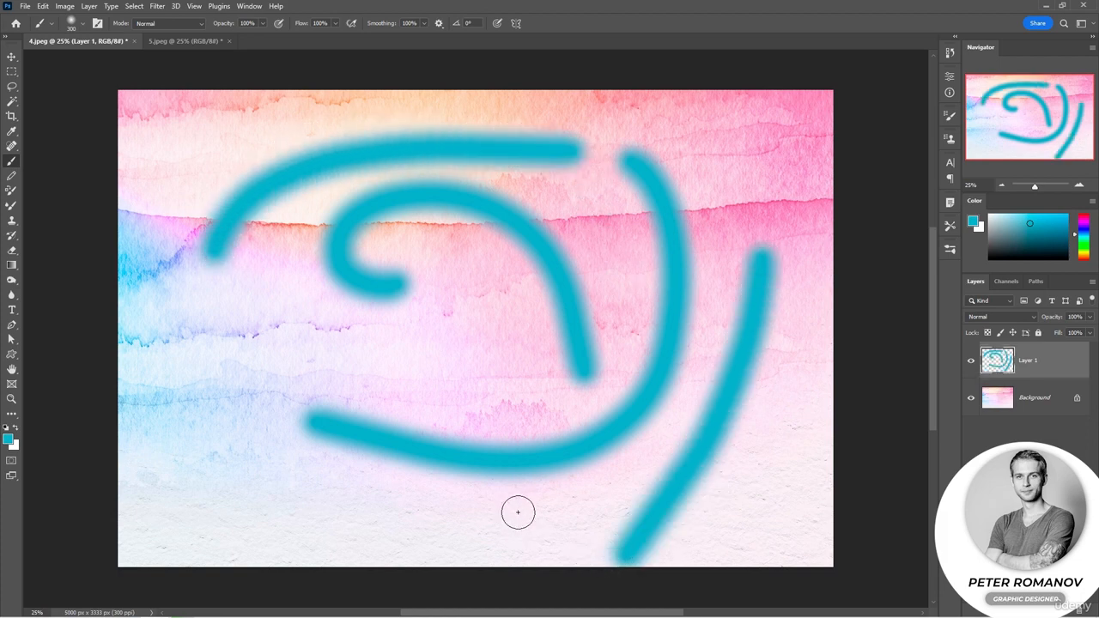
mouse_move(492, 522)
left_mouse_down()
mouse_move(461, 532)
mouse_move(310, 507)
mouse_move(238, 445)
mouse_move(217, 368)
mouse_move(228, 324)
left_mouse_up()
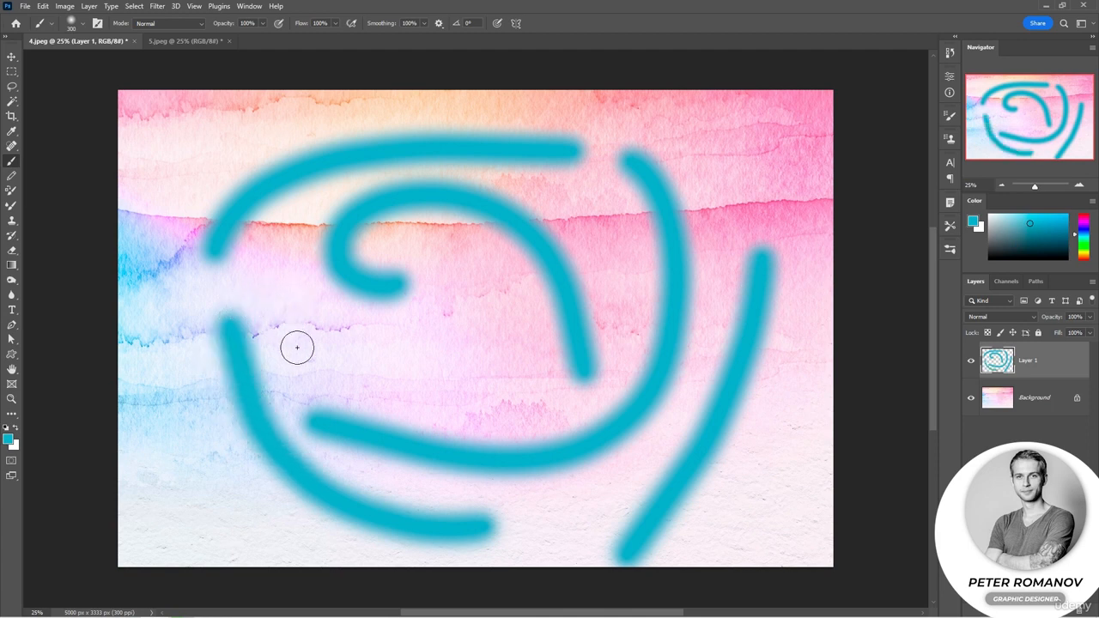
Undo the curved strokes, and try one long, nearly horizontal stroke across the canvas before undoing it too
key("ctrl+z")
key("ctrl+z")
key("ctrl+z")
key("ctrl+z")
key("ctrl+z")
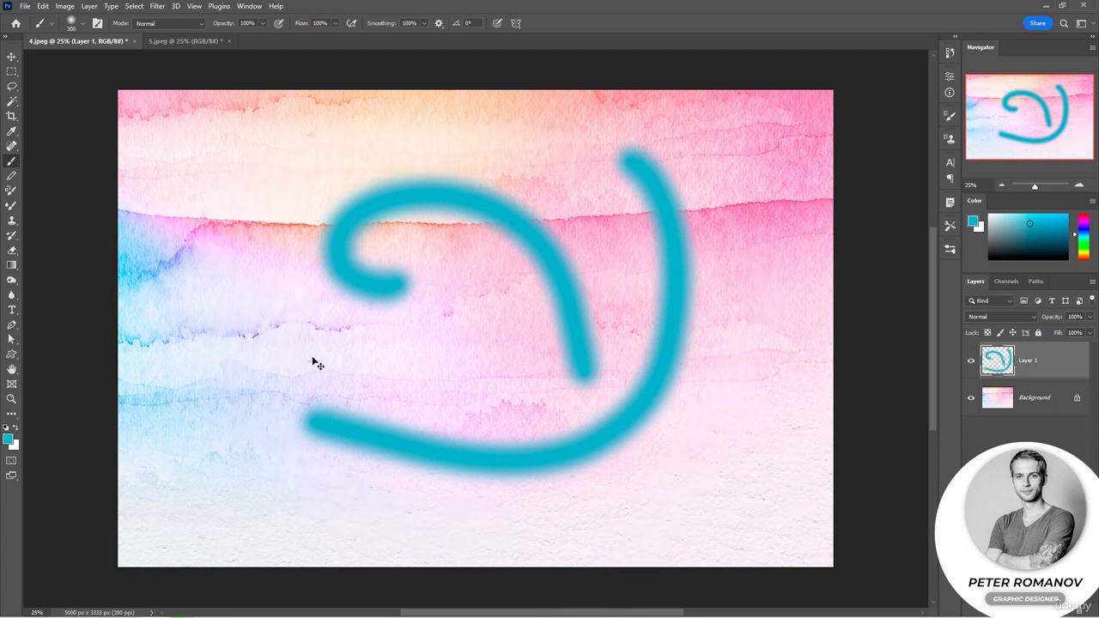
mouse_move(182, 282)
left_mouse_down()
mouse_move(479, 283)
mouse_move(832, 309)
left_mouse_up()
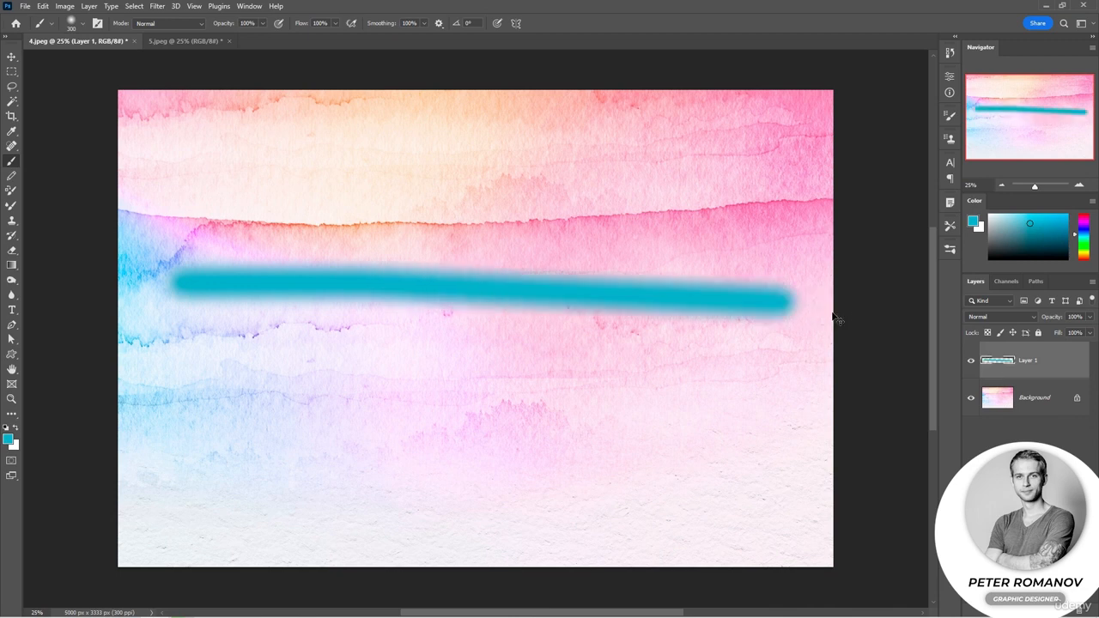
key("ctrl+z")
Turn off Catch-up on Stroke End and paint an upper and a lower curved stroke across the middle of the canvas
left_click(438, 24)
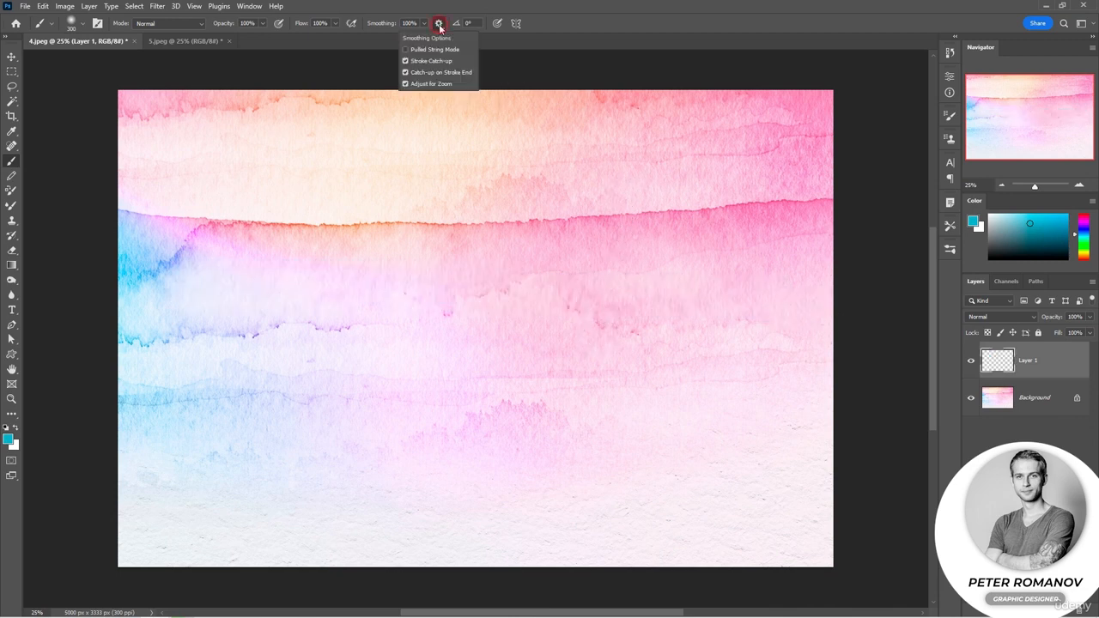
left_click(443, 254)
mouse_move(220, 305)
left_mouse_down()
mouse_move(484, 229)
mouse_move(631, 371)
left_mouse_up()
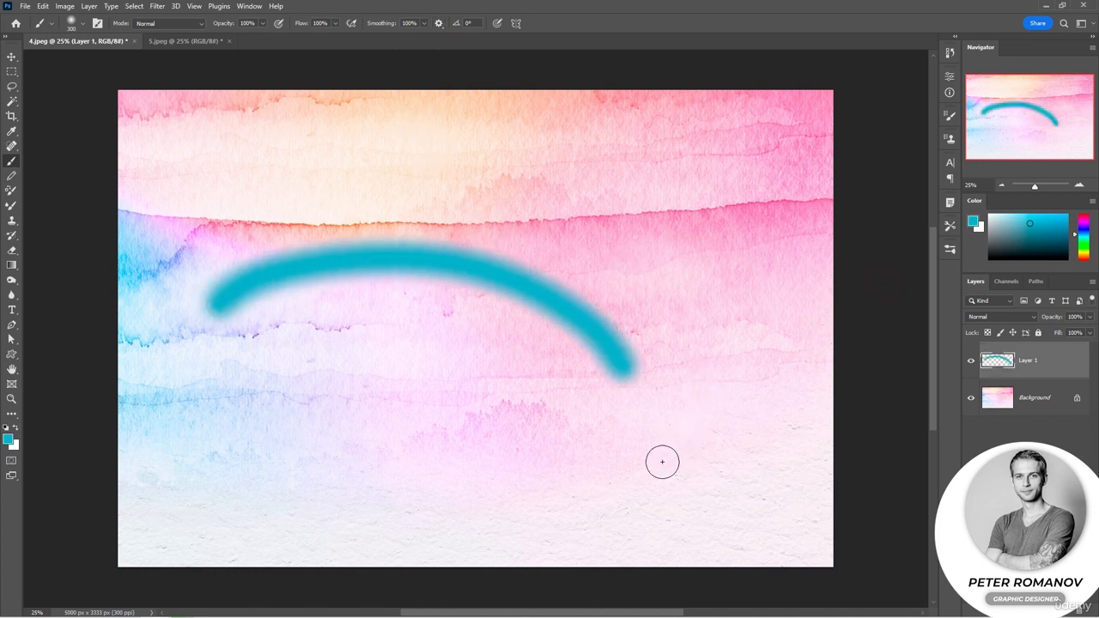
mouse_move(657, 459)
left_mouse_down()
mouse_move(631, 483)
mouse_move(345, 503)
mouse_move(275, 360)
mouse_move(275, 311)
left_mouse_up()
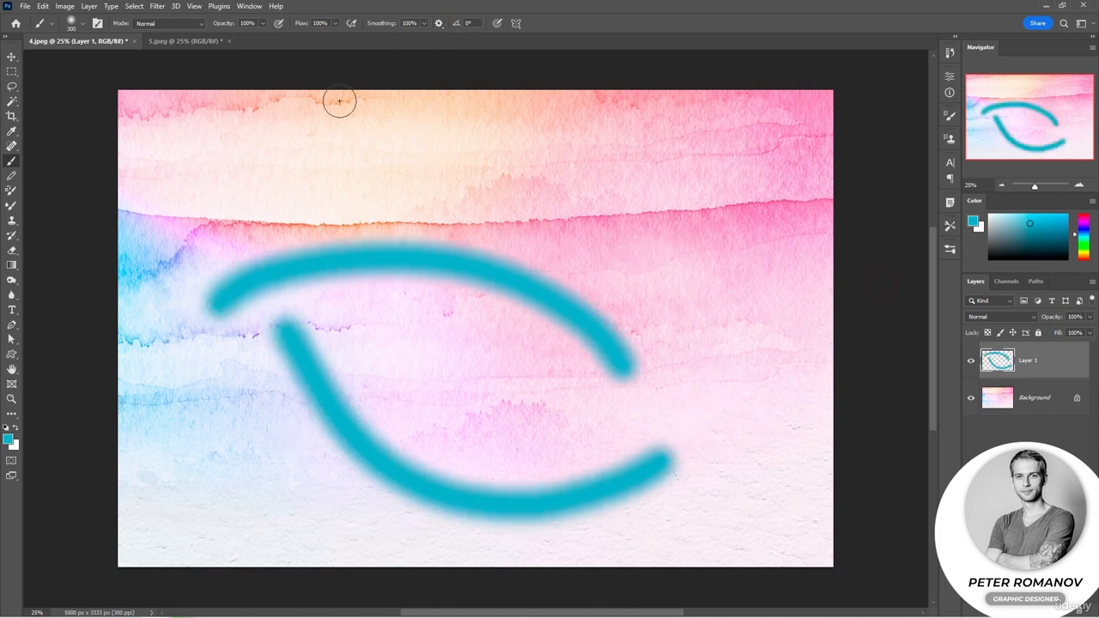
Switch the smoothing from Stroke Catch-up to Catch-up on Stroke End and paint more curved strokes around the existing ones
left_click(439, 24)
left_click(424, 74)
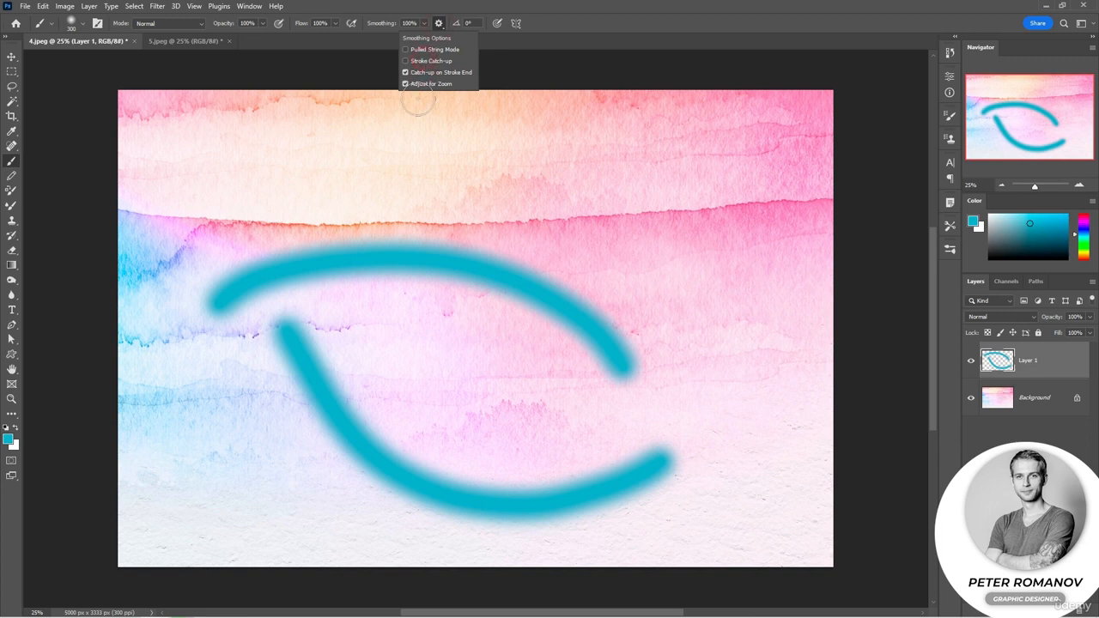
mouse_move(266, 157)
left_mouse_down()
mouse_move(401, 155)
mouse_move(651, 207)
mouse_move(736, 400)
mouse_move(713, 501)
left_mouse_up()
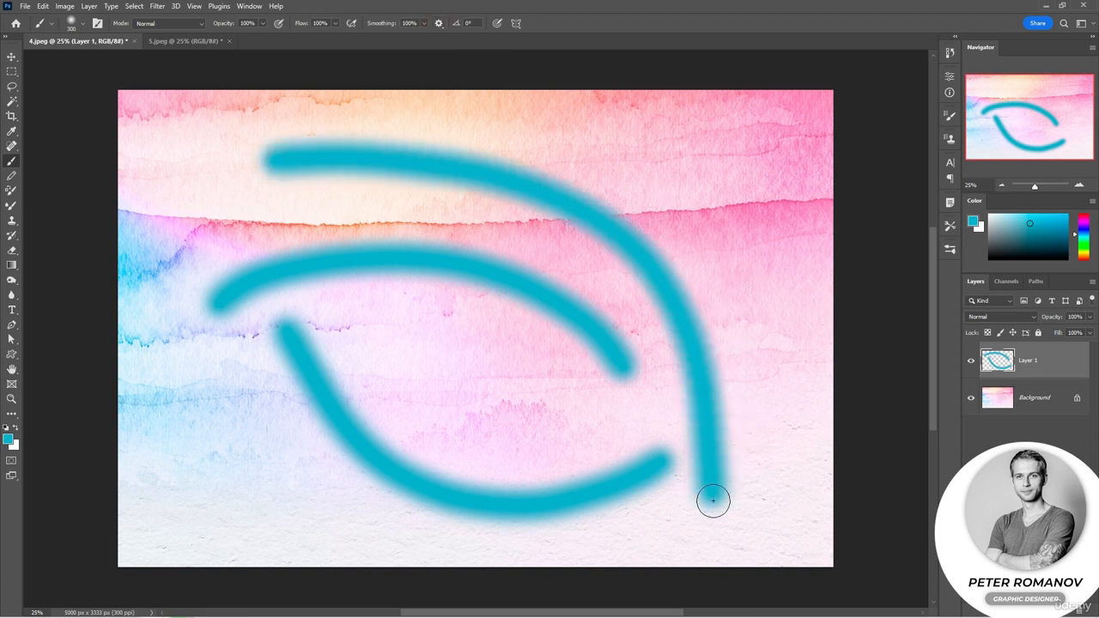
mouse_move(577, 103)
left_mouse_down()
mouse_move(726, 177)
mouse_move(794, 431)
left_mouse_up()
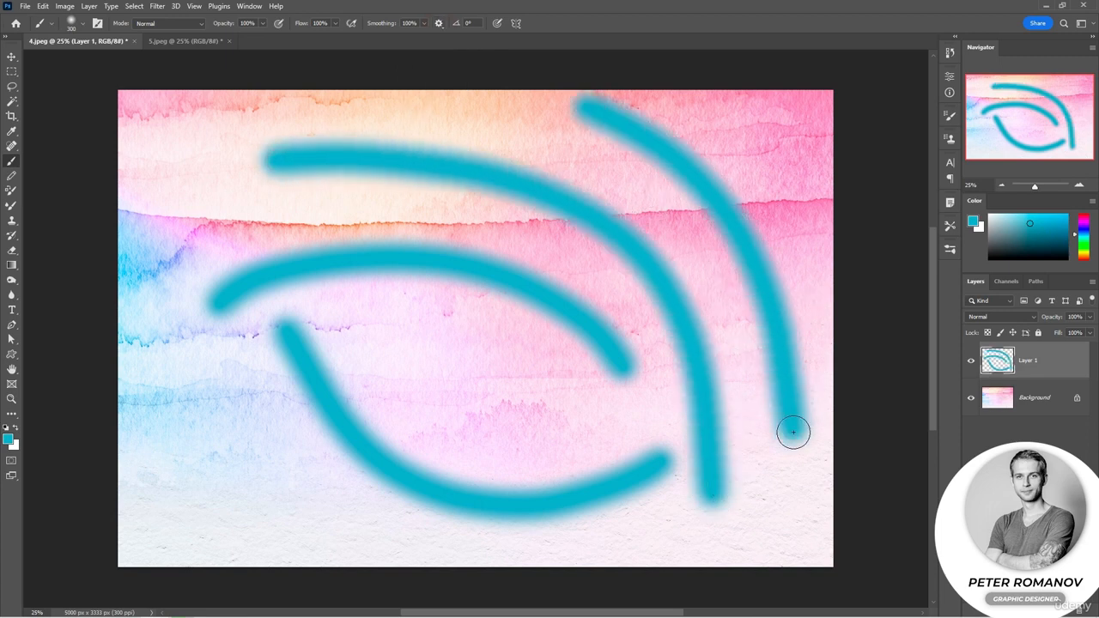
mouse_move(359, 319)
left_mouse_down()
mouse_move(562, 412)
mouse_move(585, 406)
left_mouse_up()
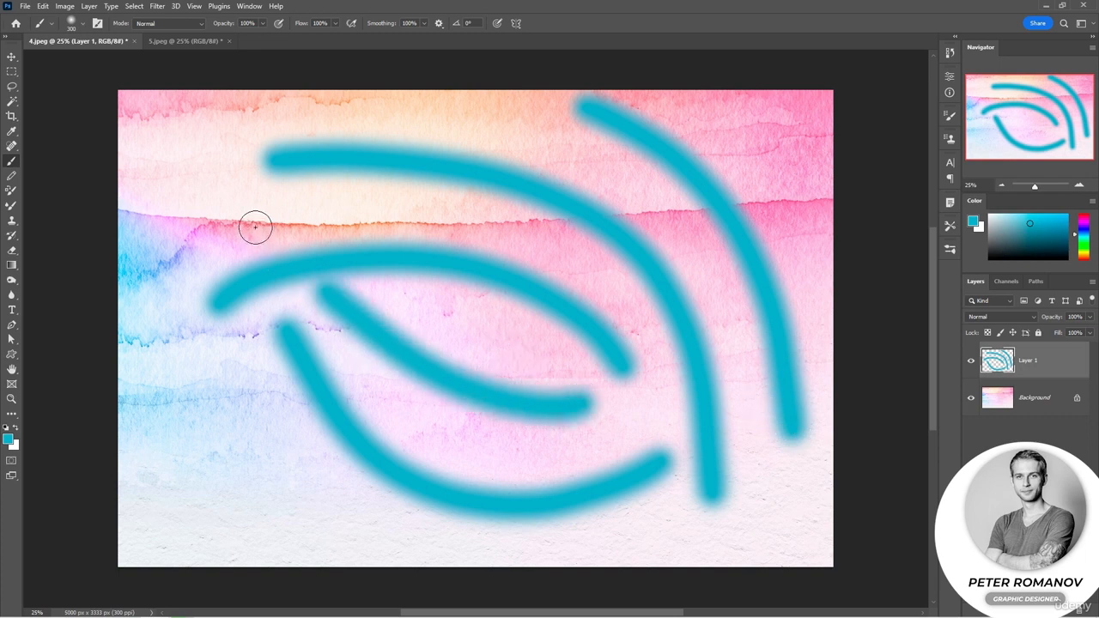
mouse_move(180, 279)
left_mouse_down()
mouse_move(202, 476)
mouse_move(290, 505)
left_mouse_up()
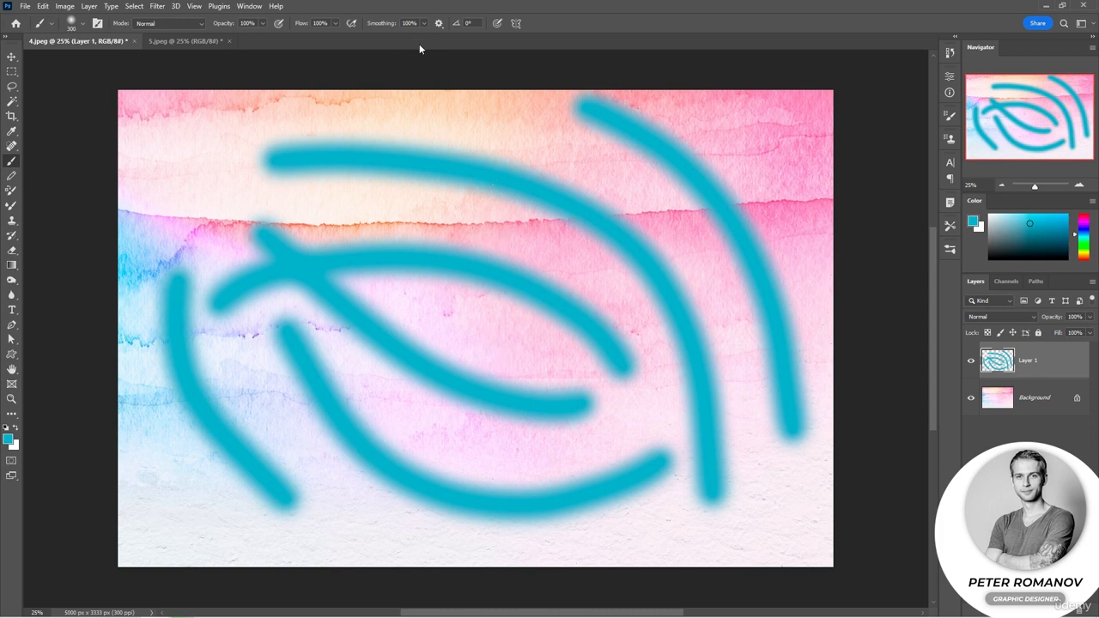
Turn off Adjust for Zoom and Catch-up on Stroke End, enable Pulled String Mode, and reduce the brush size to 95 px
left_click(438, 24)
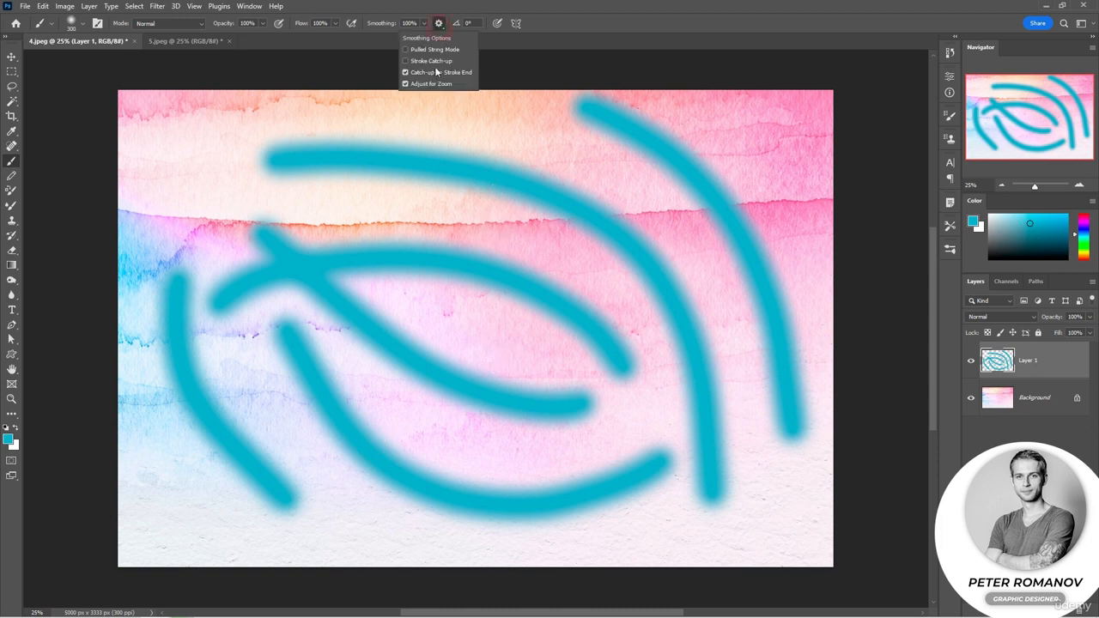
left_click(406, 84)
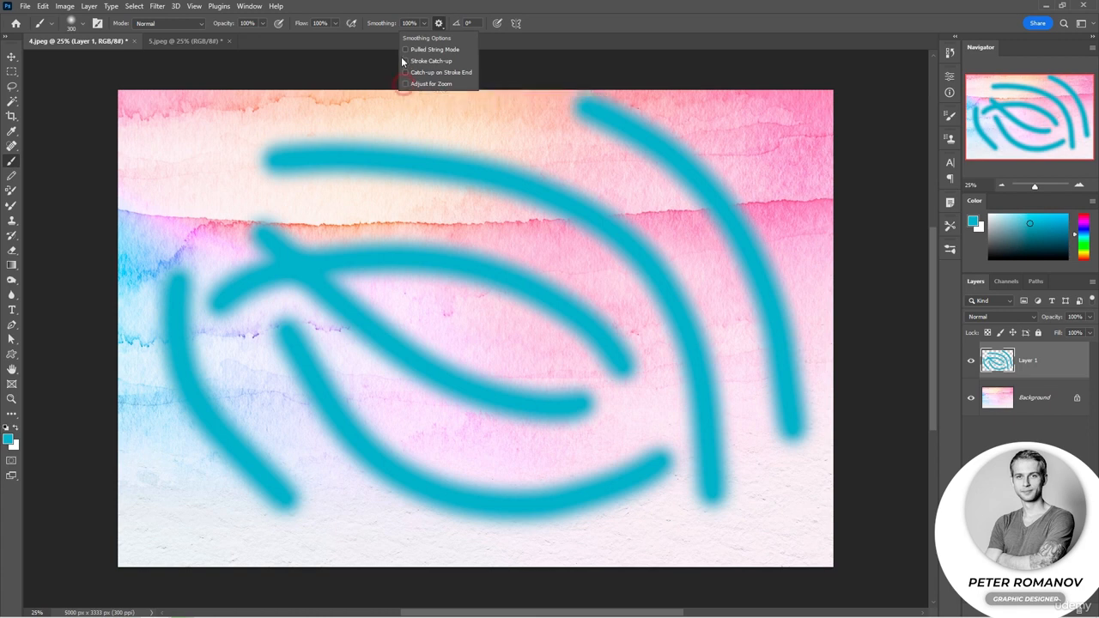
left_click(406, 50)
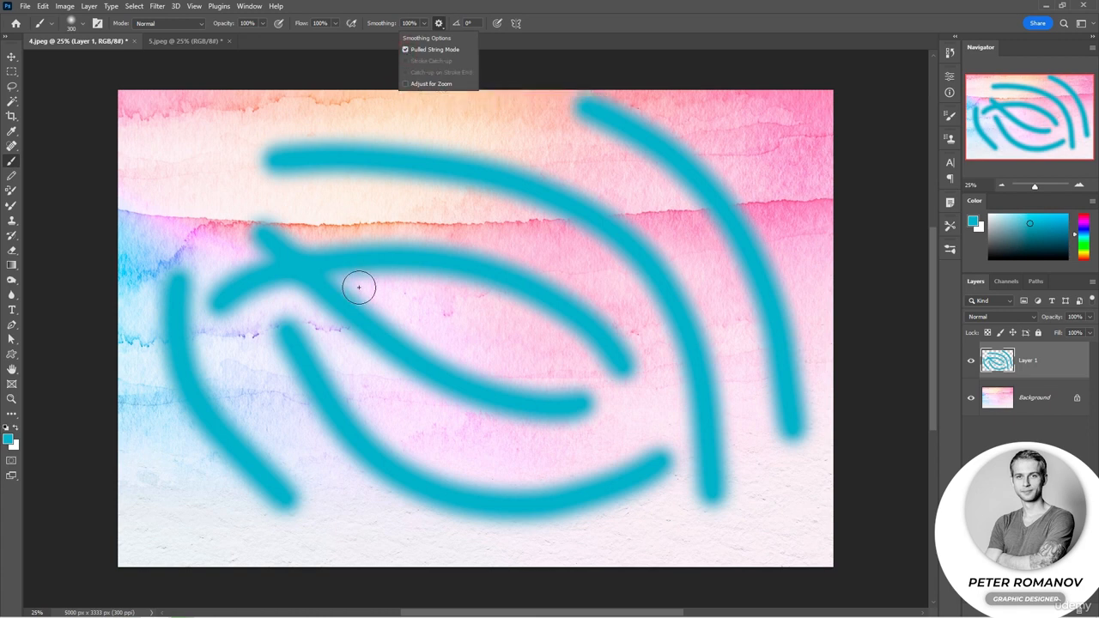
right_click(311, 311)
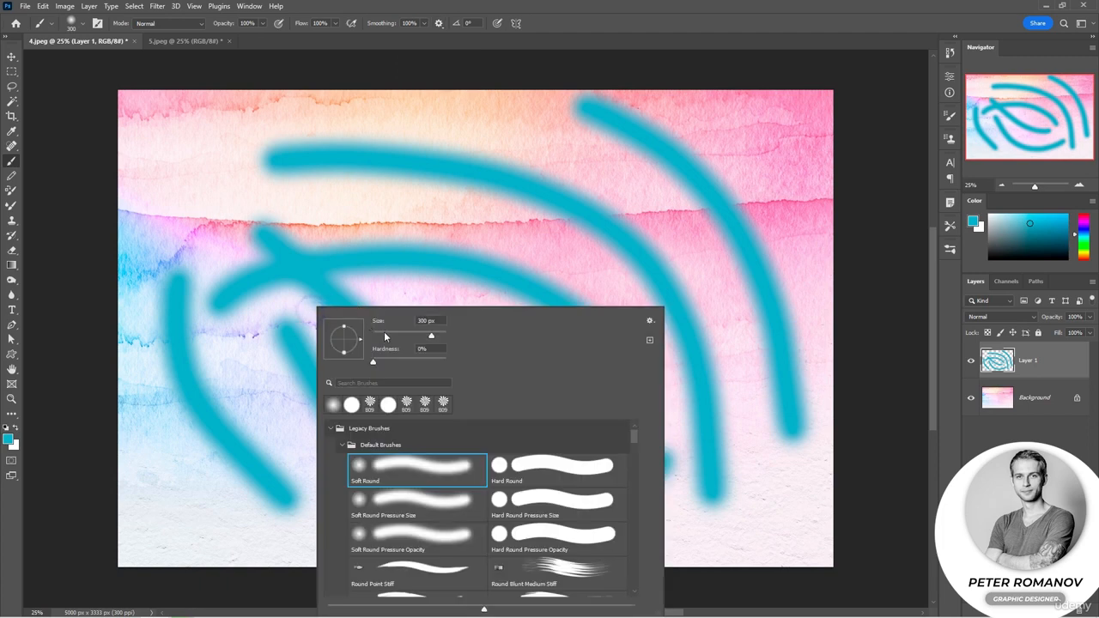
left_click(407, 335)
Test Pulled String Mode with thin wavy strokes, undo them, and paint an angular zigzag line with sharp corners
mouse_move(269, 288)
left_mouse_down()
mouse_move(316, 246)
mouse_move(375, 226)
mouse_move(415, 231)
mouse_move(444, 253)
mouse_move(476, 353)
mouse_move(540, 326)
mouse_move(563, 279)
mouse_move(610, 280)
mouse_move(635, 314)
mouse_move(632, 349)
mouse_move(614, 360)
mouse_move(535, 356)
mouse_move(542, 343)
left_mouse_up()
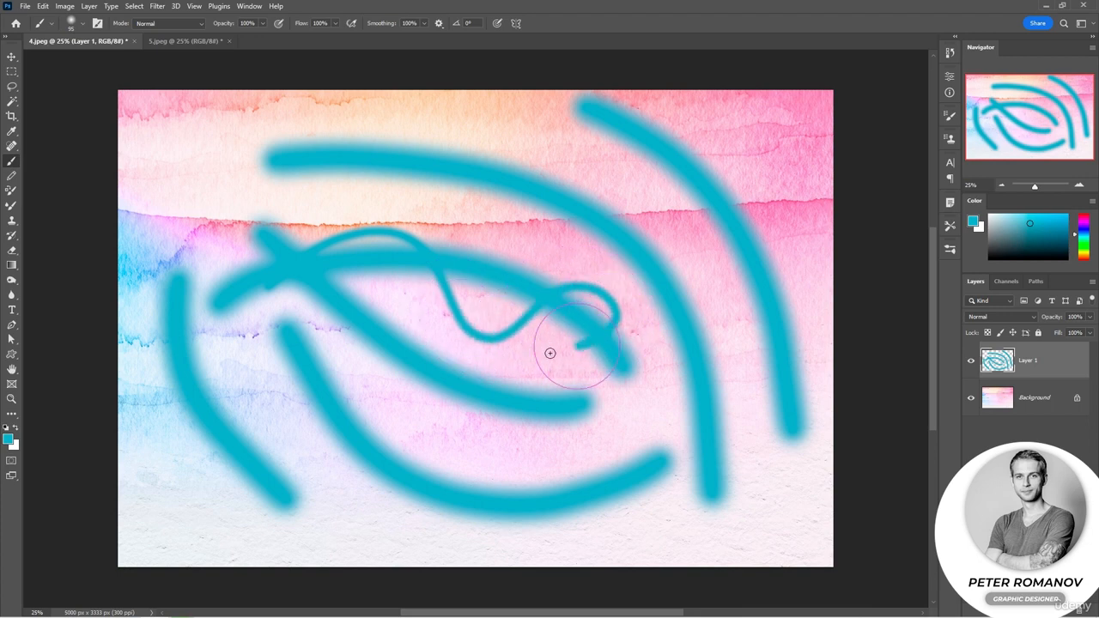
mouse_move(593, 380)
left_mouse_down()
mouse_move(635, 400)
mouse_move(615, 461)
mouse_move(588, 454)
mouse_move(601, 446)
mouse_move(540, 375)
mouse_move(551, 320)
mouse_move(503, 361)
mouse_move(402, 339)
left_mouse_up()
mouse_move(449, 302)
left_mouse_down()
mouse_move(491, 232)
mouse_move(520, 279)
mouse_move(506, 425)
mouse_move(510, 401)
mouse_move(395, 387)
left_mouse_up()
key("ctrl+z")
key("ctrl+z")
key("ctrl+z")
key("ctrl+z")
key("ctrl+z")
key("ctrl+z")
key("ctrl+z")
key("ctrl+z")
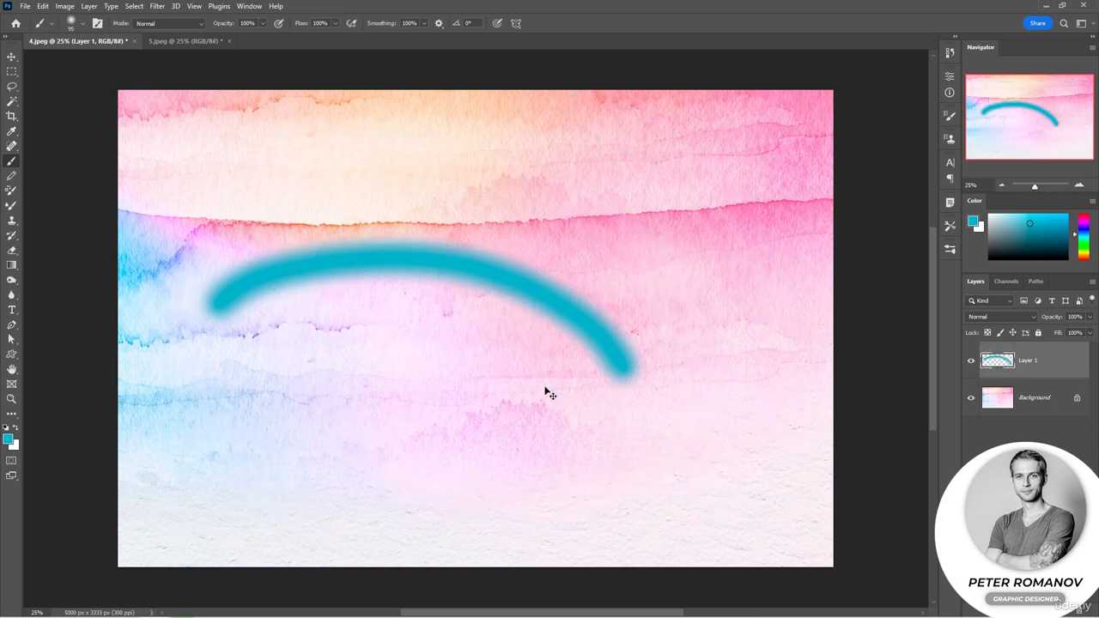
mouse_move(280, 225)
left_mouse_down()
mouse_move(503, 225)
mouse_move(482, 233)
mouse_move(472, 262)
mouse_move(459, 373)
mouse_move(459, 352)
mouse_move(422, 341)
mouse_move(322, 338)
mouse_move(344, 338)
mouse_move(328, 250)
mouse_move(328, 278)
mouse_move(263, 314)
mouse_move(314, 294)
mouse_move(308, 429)
mouse_move(338, 531)
mouse_move(405, 509)
mouse_move(464, 455)
mouse_move(433, 484)
mouse_move(455, 440)
mouse_move(432, 471)
mouse_move(353, 369)
mouse_move(372, 410)
mouse_move(422, 428)
mouse_move(507, 494)
mouse_move(471, 458)
mouse_move(437, 334)
mouse_move(449, 376)
mouse_move(662, 343)
mouse_move(643, 357)
mouse_move(604, 545)
mouse_move(618, 507)
mouse_move(786, 492)
mouse_move(748, 527)
mouse_move(540, 614)
left_mouse_up()
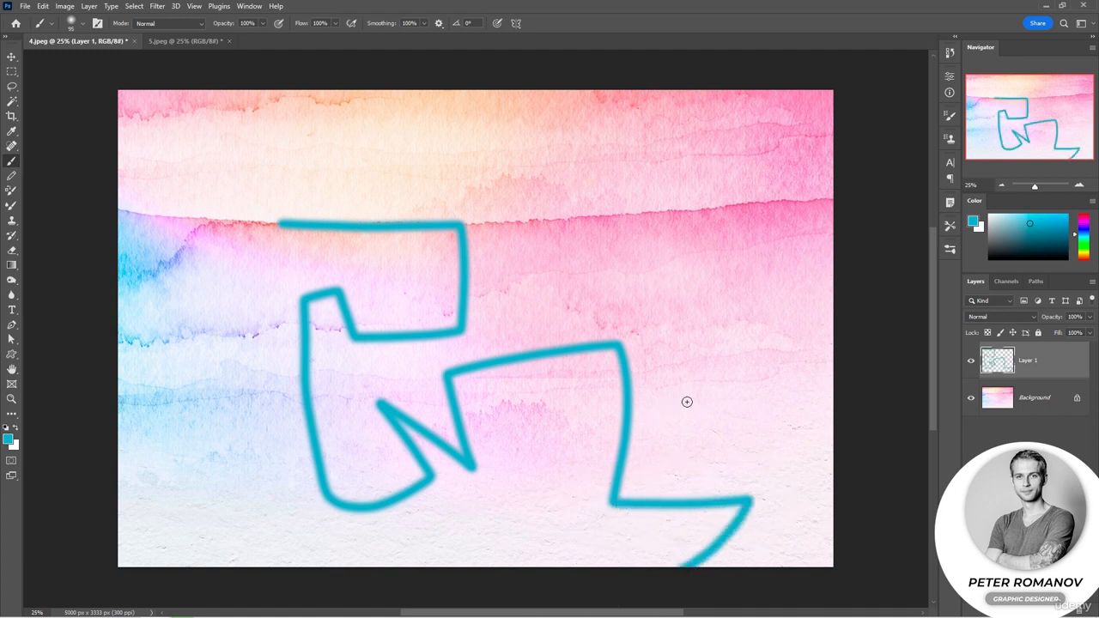
Replace Pulled String Mode with Stroke Catch-up in the smoothing options and undo the remaining test strokes on Layer 1
left_click(438, 23)
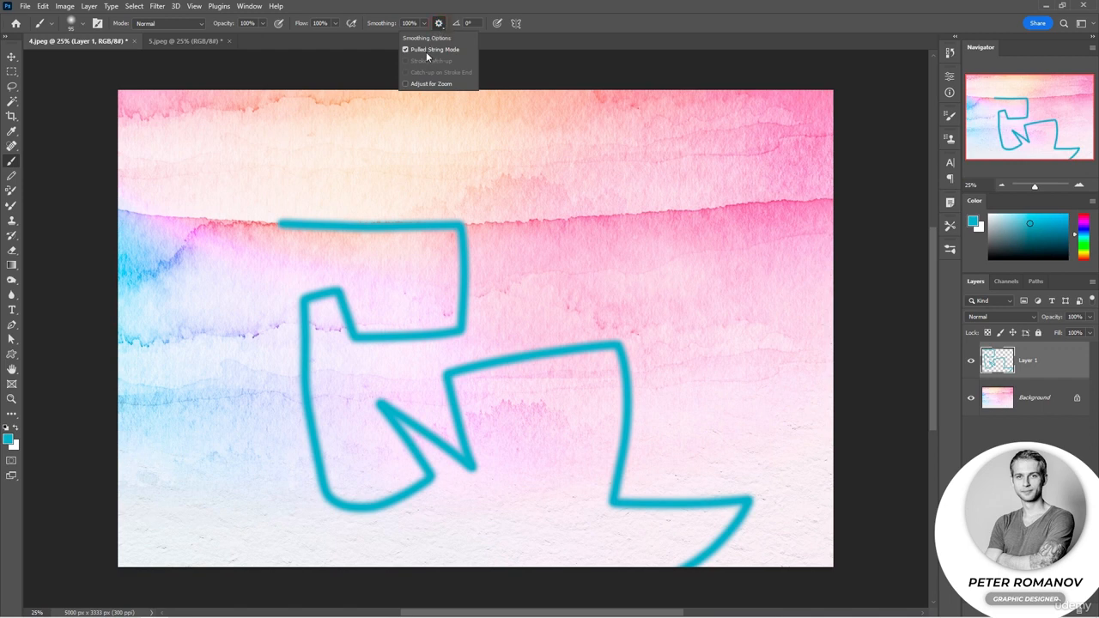
left_click(426, 51)
left_click(412, 61)
left_click(593, 247)
key("ctrl+z")
key("ctrl+z")
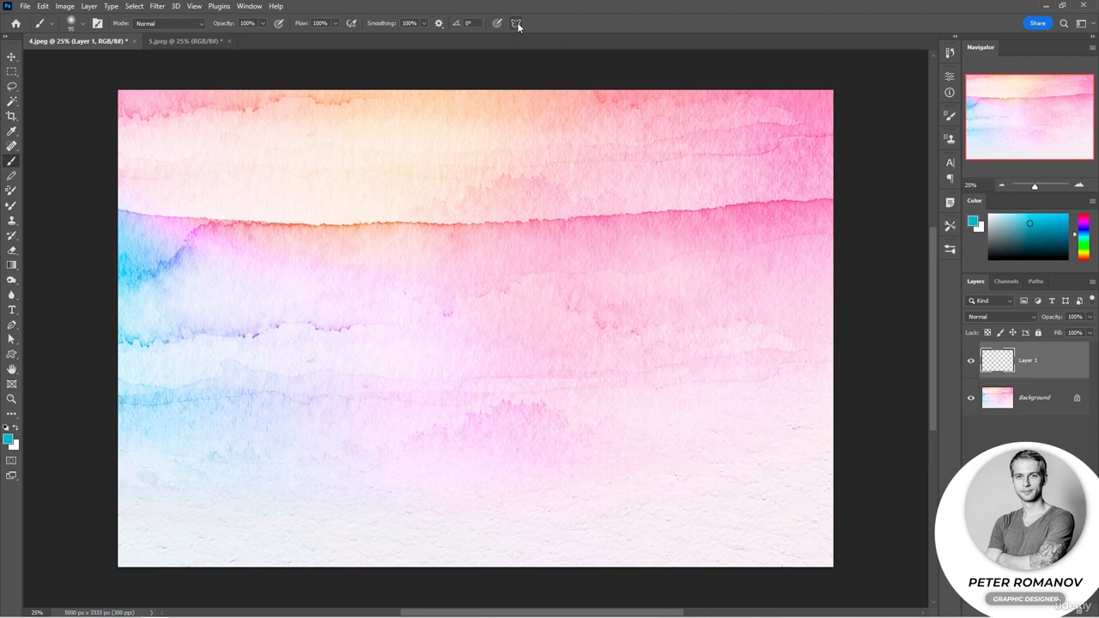
Add a vertical paint symmetry axis and move it slightly up and to the left of the canvas centre
left_click(516, 23)
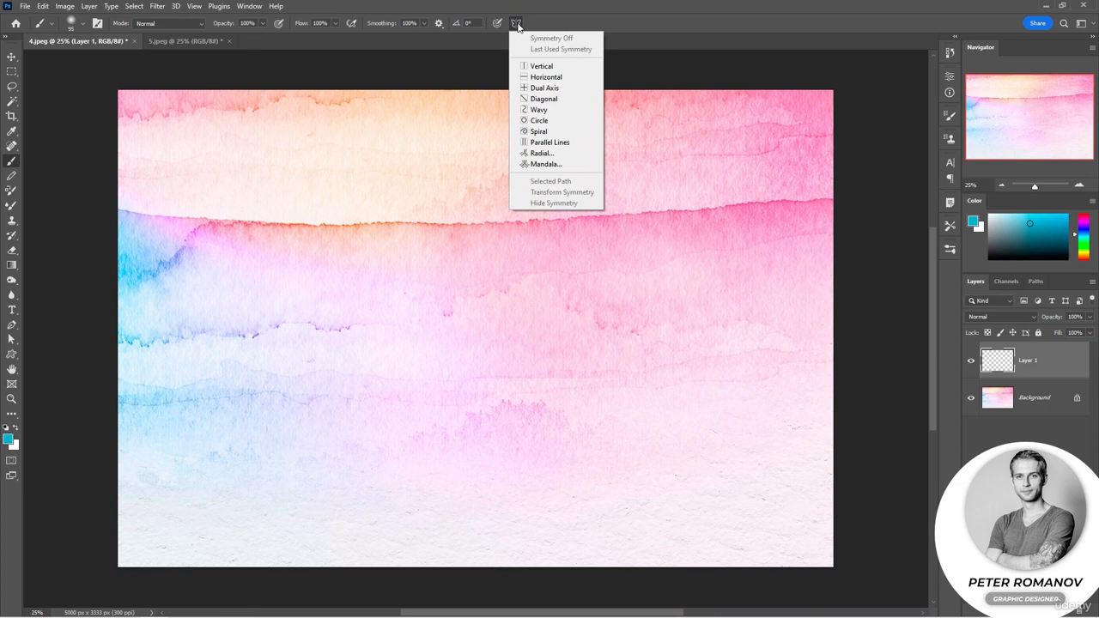
left_click(540, 67)
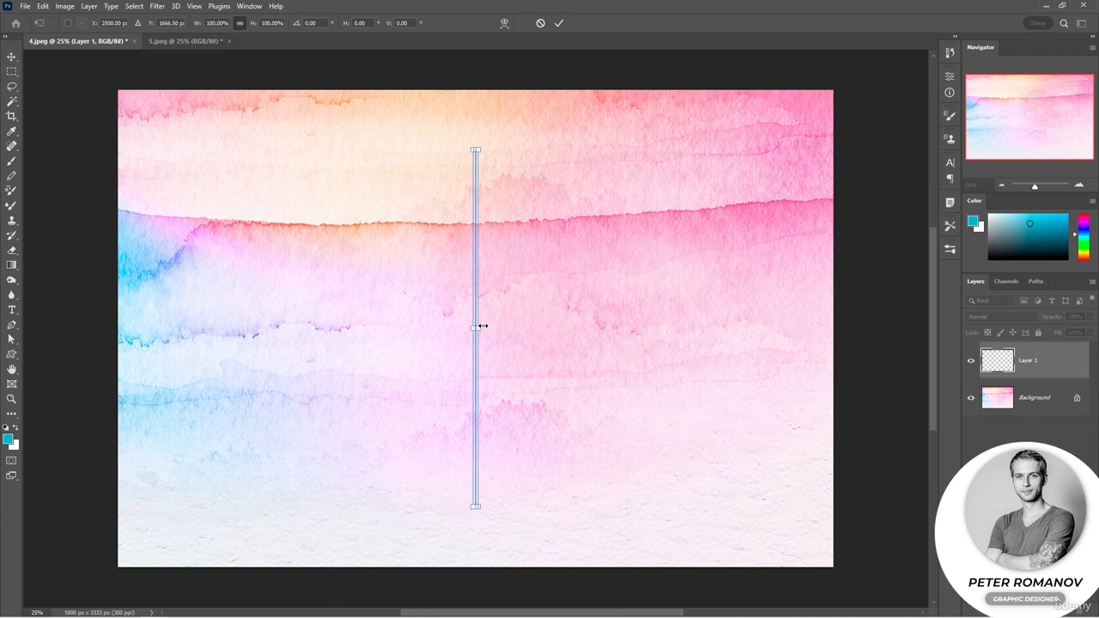
mouse_move(492, 521)
left_mouse_down()
mouse_move(437, 515)
mouse_move(351, 456)
mouse_move(452, 510)
mouse_move(488, 516)
left_mouse_up()
left_click_drag(478, 473, 443, 453)
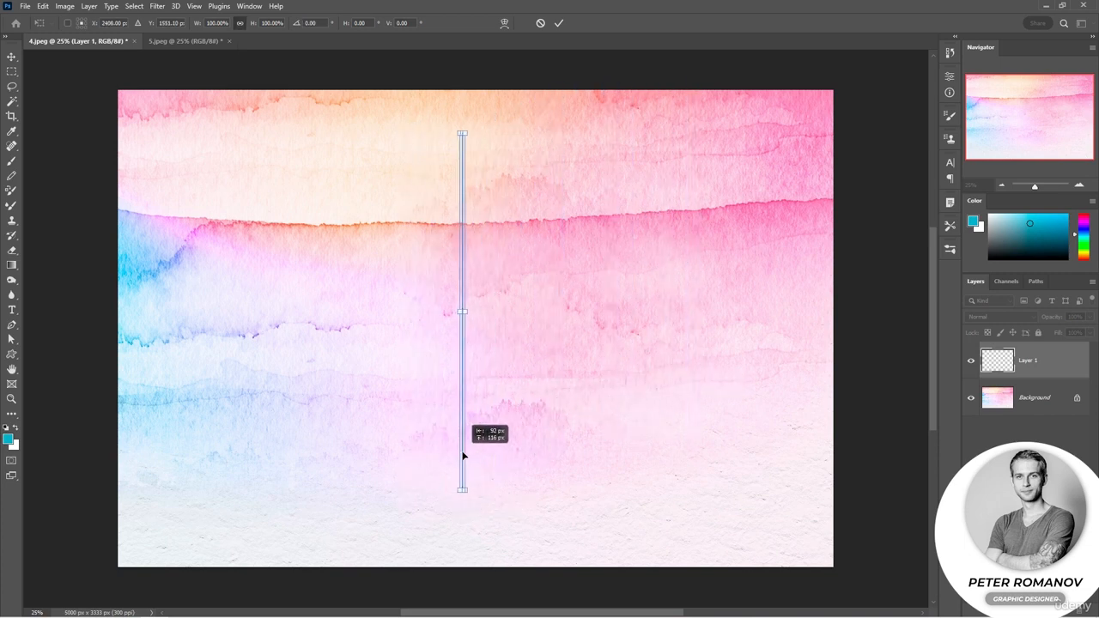
Stretch the symmetry frame wider and taller, rotate it clockwise so the axis runs diagonally across the canvas, and apply the transform
left_click_drag(468, 312, 744, 312)
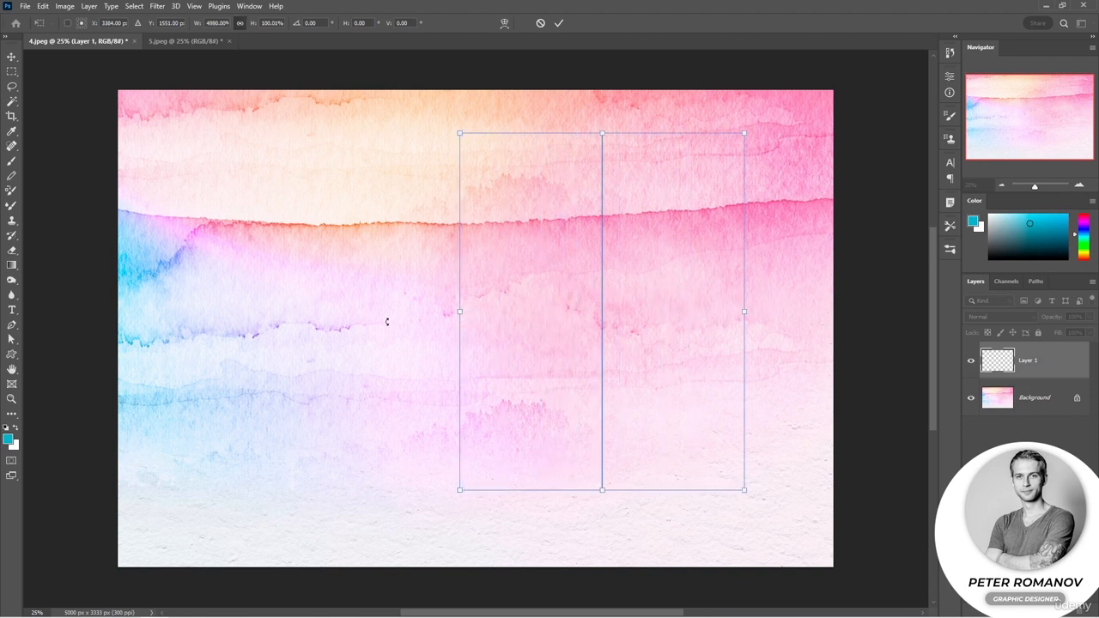
left_click_drag(458, 314, 250, 311)
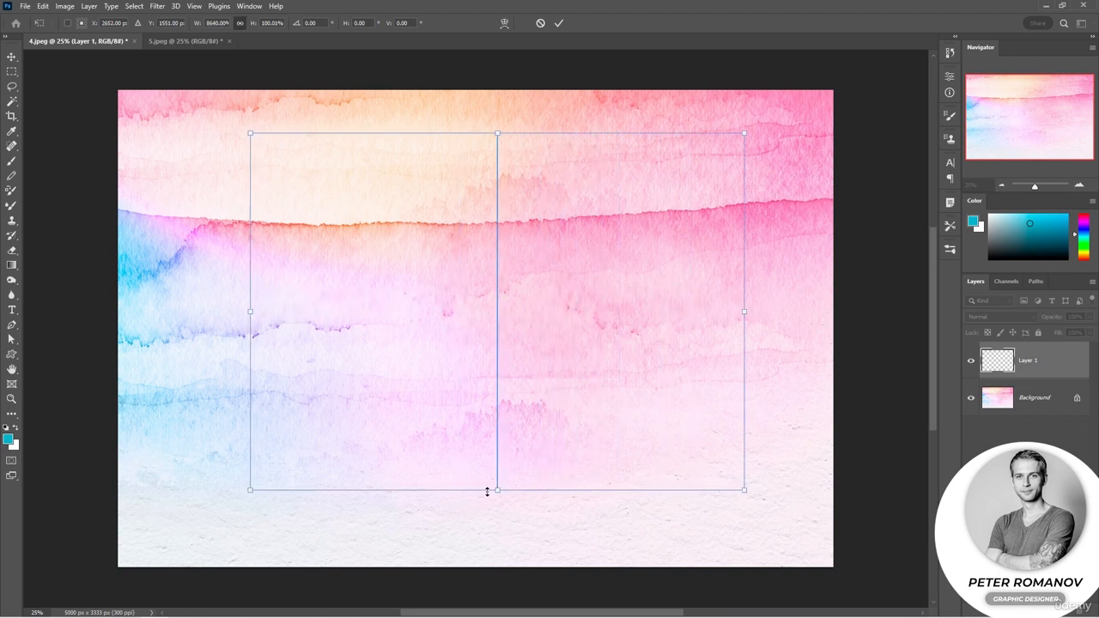
left_click_drag(497, 490, 497, 556)
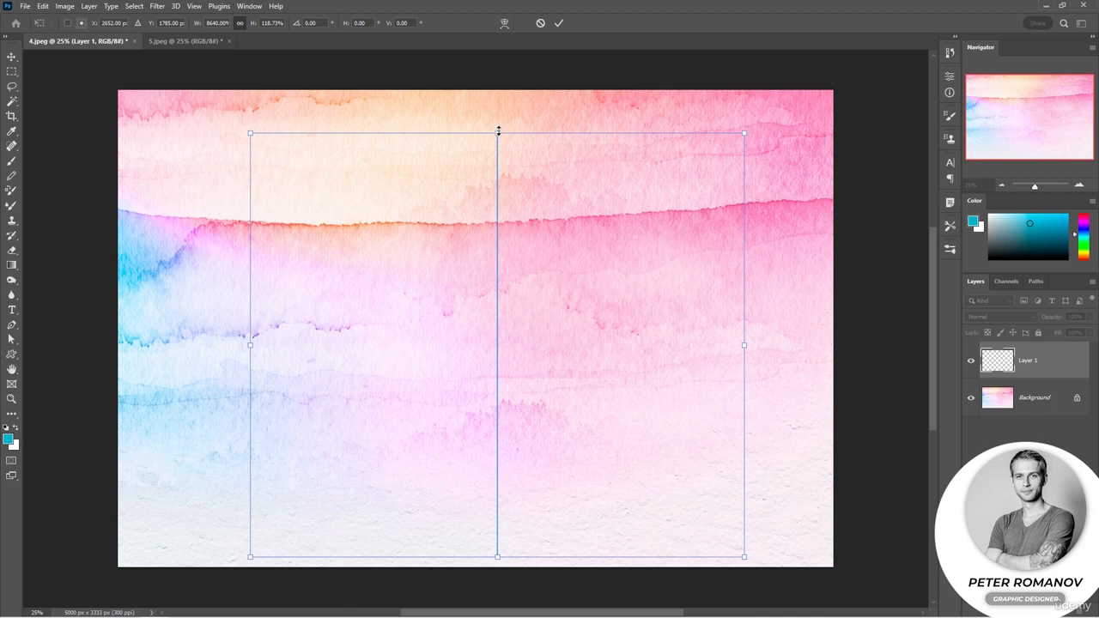
left_click_drag(498, 131, 497, 101)
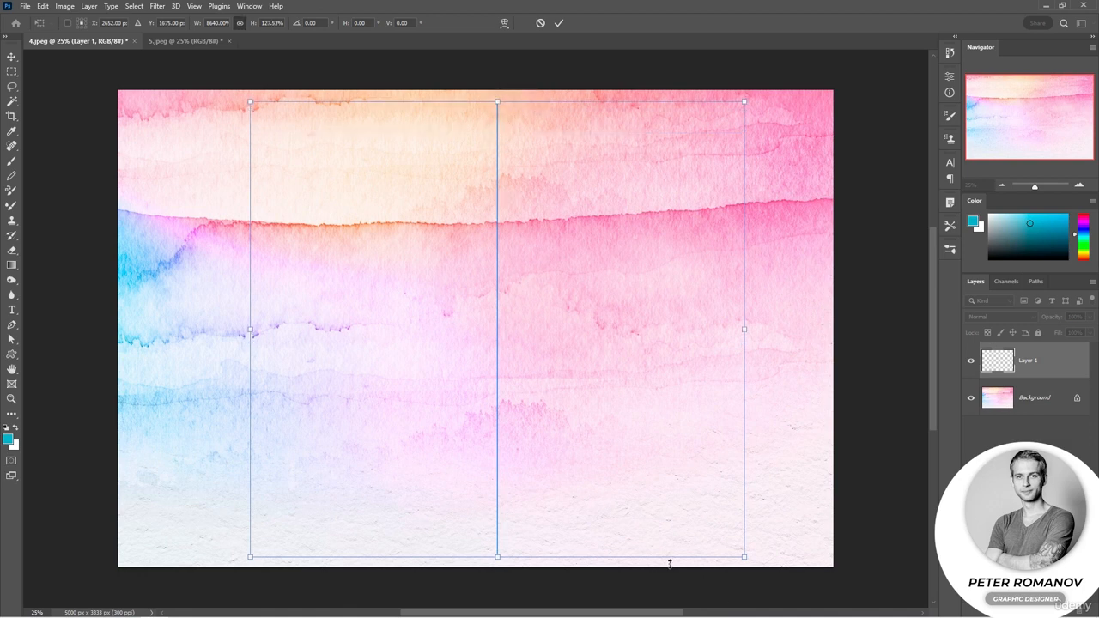
mouse_move(734, 572)
left_mouse_down()
mouse_move(772, 569)
mouse_move(736, 582)
left_mouse_up()
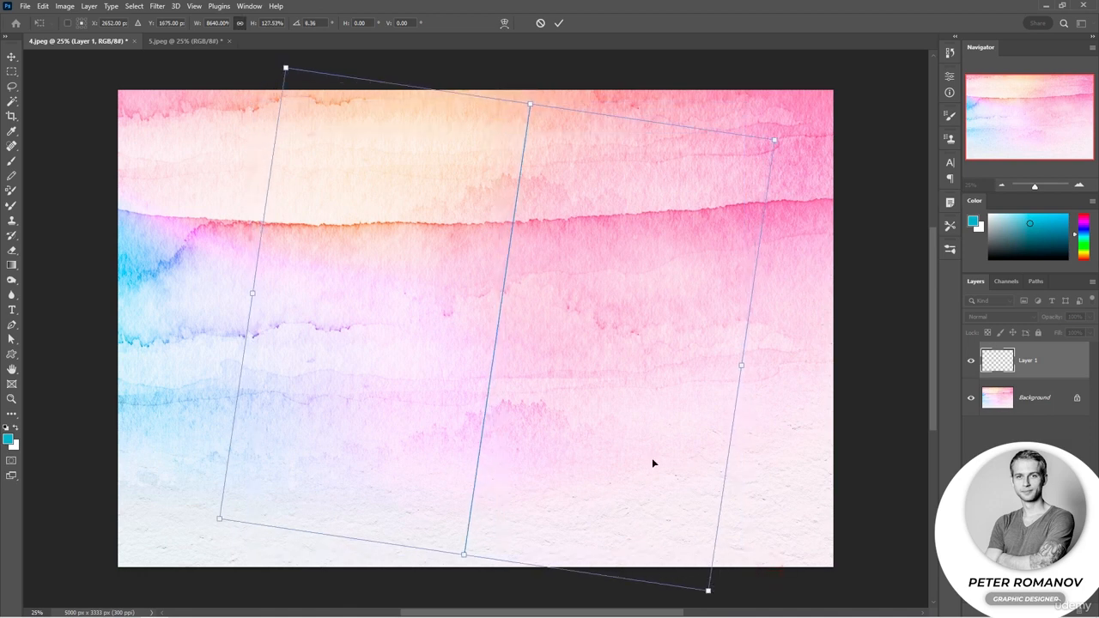
left_click_drag(809, 127, 812, 381)
key("b")
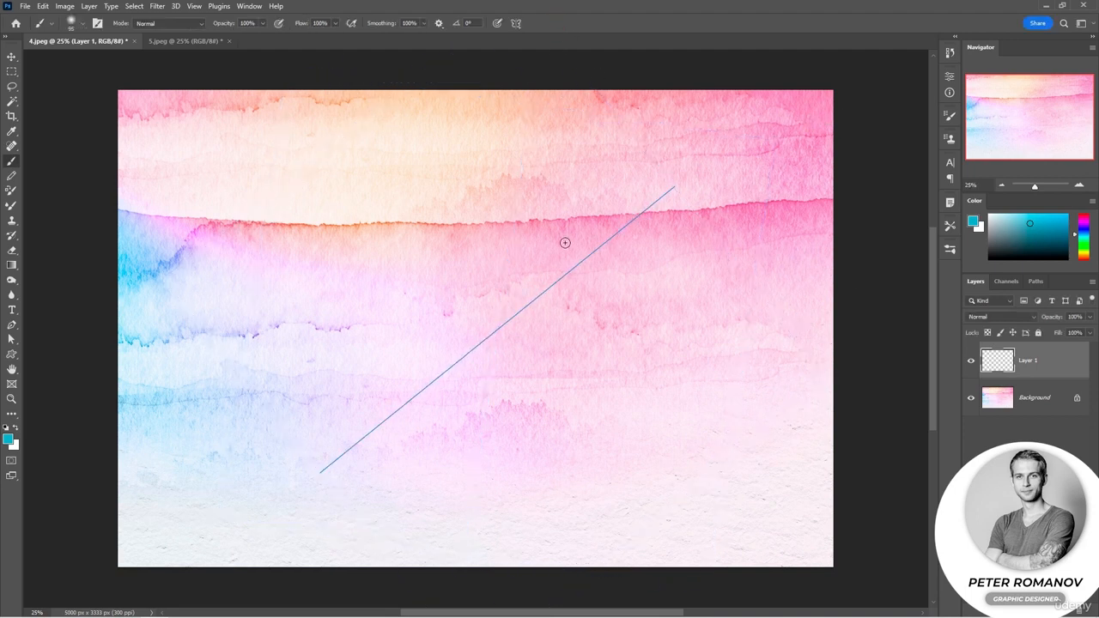
Paint looping test strokes mirrored across the diagonal axis on Layer 1 and switch paint symmetry off
mouse_move(340, 456)
left_mouse_down()
mouse_move(405, 484)
mouse_move(489, 477)
mouse_move(513, 444)
mouse_move(508, 418)
mouse_move(487, 406)
mouse_move(424, 433)
mouse_move(377, 425)
mouse_move(358, 409)
mouse_move(352, 375)
mouse_move(371, 361)
mouse_move(400, 366)
mouse_move(423, 419)
mouse_move(453, 414)
mouse_move(470, 386)
mouse_move(467, 364)
mouse_move(439, 367)
mouse_move(430, 386)
mouse_move(473, 398)
mouse_move(515, 387)
mouse_move(524, 352)
mouse_move(512, 331)
mouse_move(479, 324)
mouse_move(344, 343)
mouse_move(350, 320)
mouse_move(427, 274)
mouse_move(488, 285)
mouse_move(502, 336)
mouse_move(408, 375)
mouse_move(367, 378)
mouse_move(332, 336)
mouse_move(313, 259)
mouse_move(315, 190)
mouse_move(467, 195)
mouse_move(548, 258)
mouse_move(525, 315)
left_mouse_up()
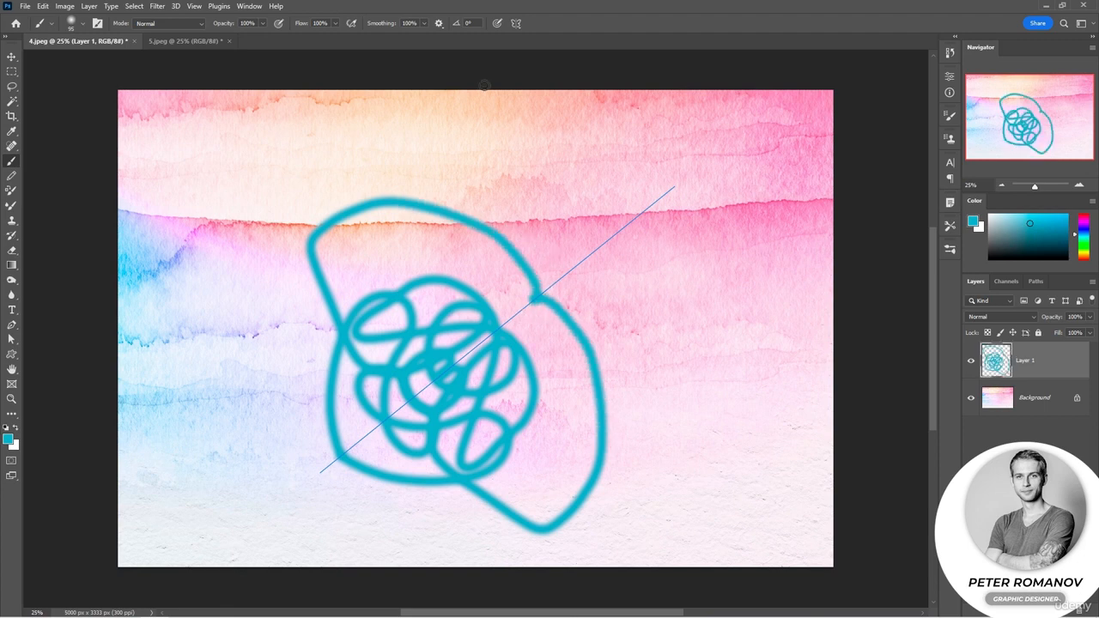
left_click(516, 23)
left_click(546, 37)
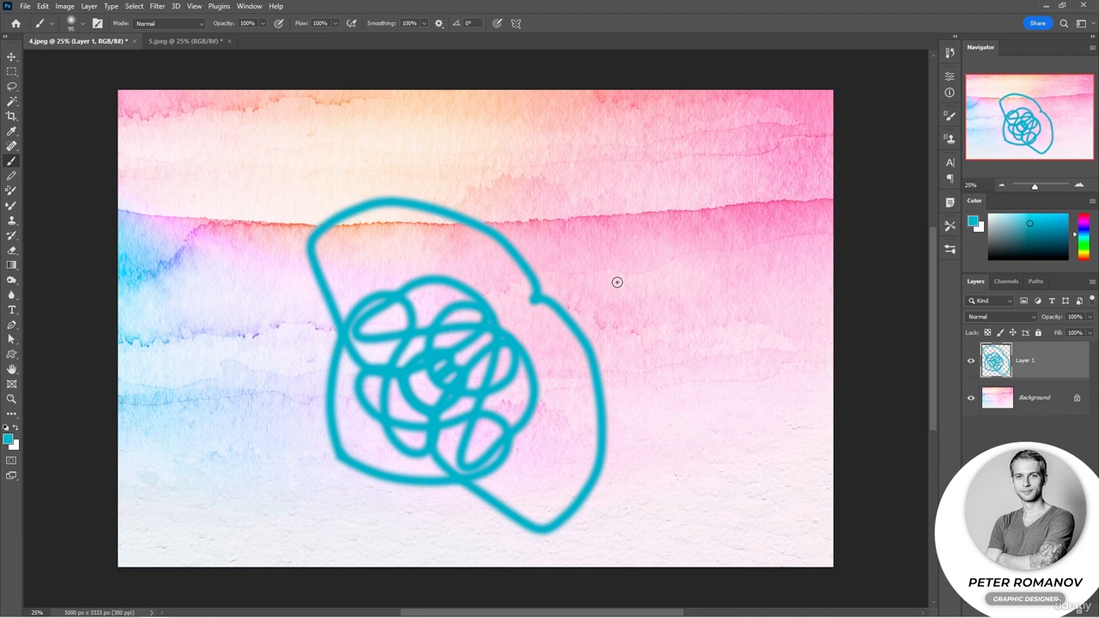
Undo the mirrored test strokes on Layer 1 and switch paint symmetry off
key("ctrl+z")
key("ctrl+z")
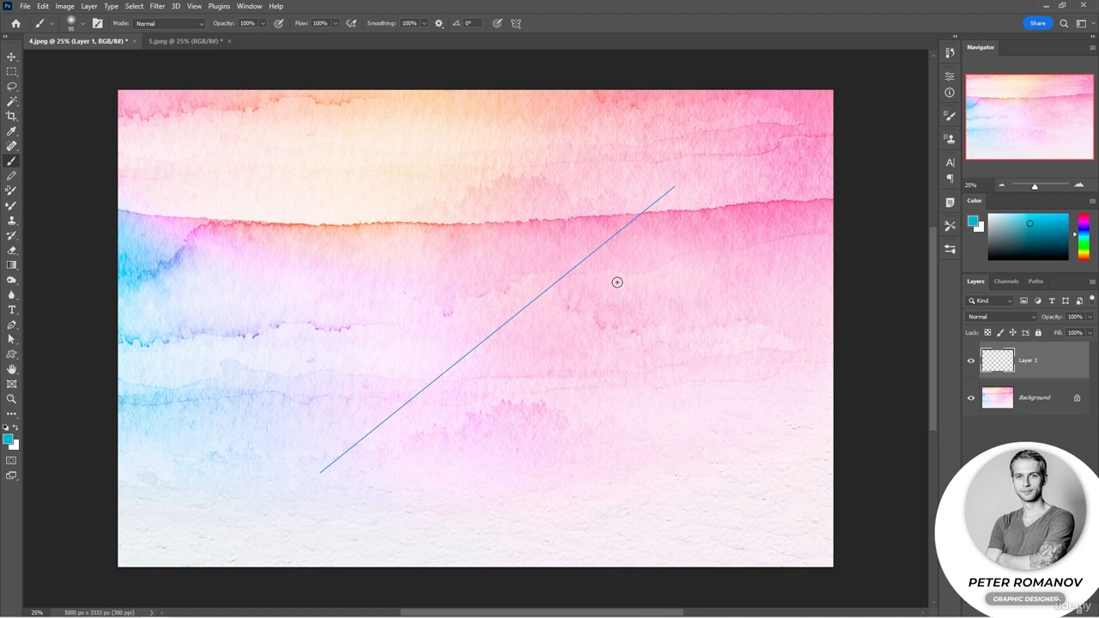
left_click(516, 24)
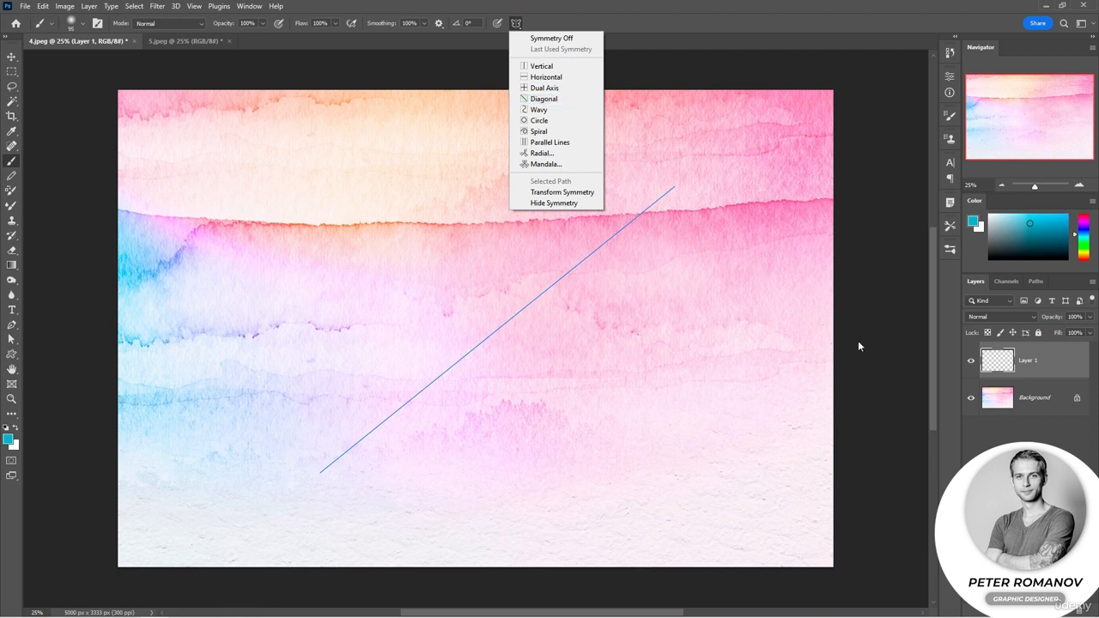
left_click(537, 38)
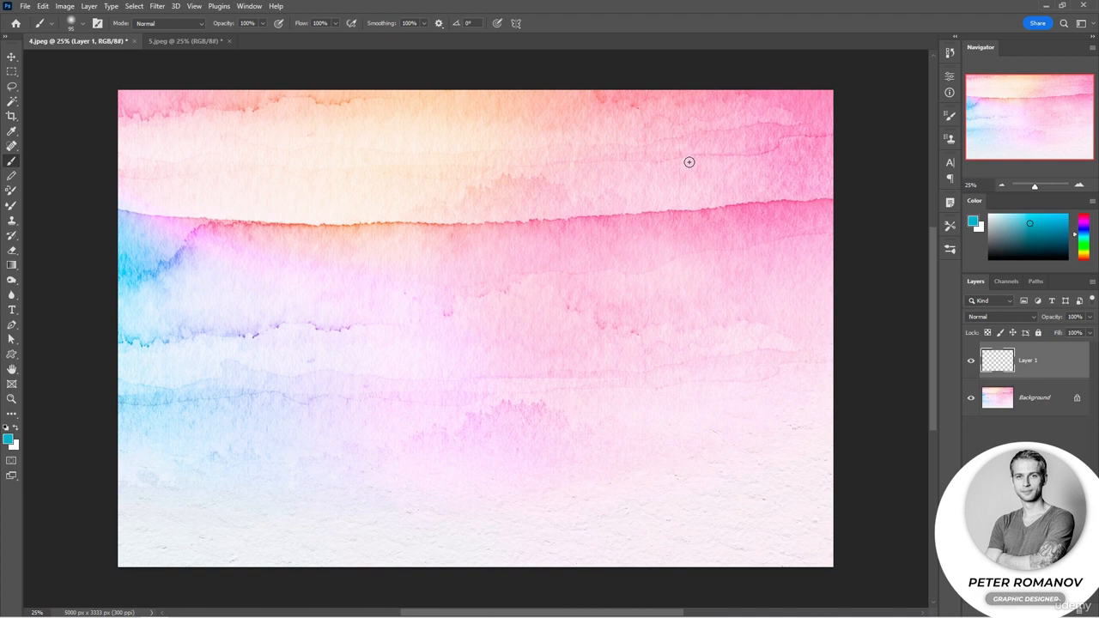
Add a radial paint symmetry with the maximum segment count of 12
left_click(515, 24)
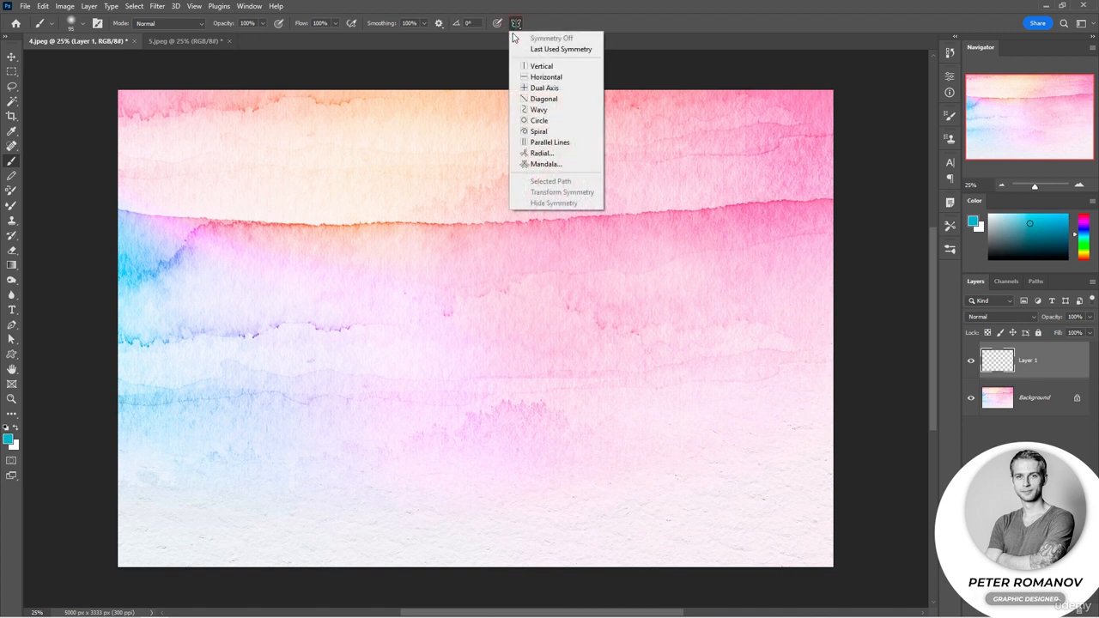
left_click(547, 153)
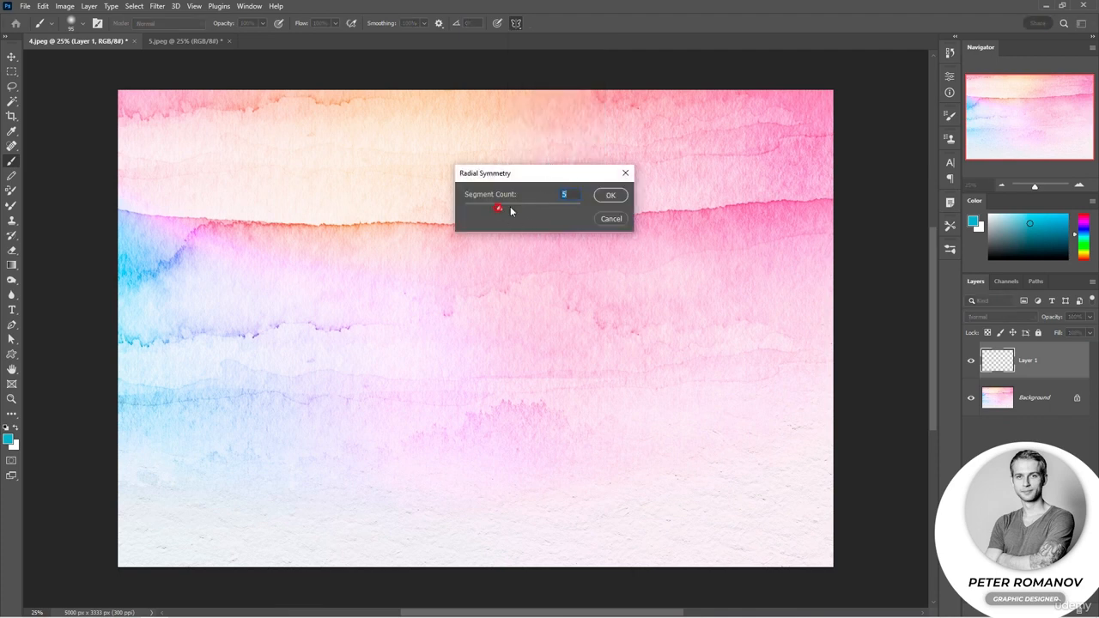
left_click_drag(511, 210, 584, 209)
left_click(610, 194)
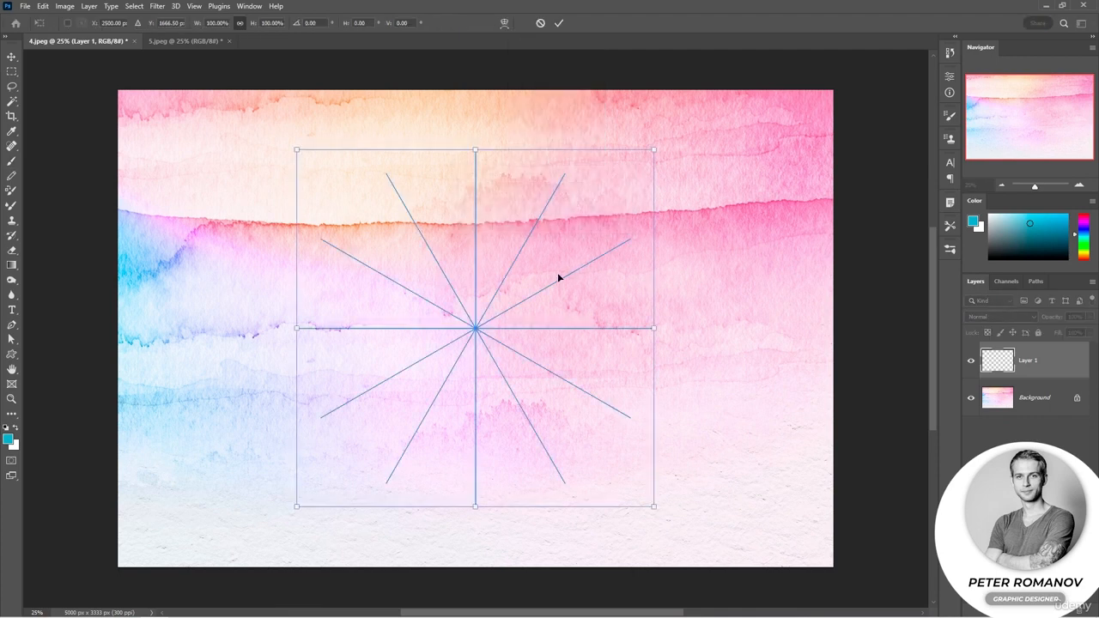
Apply the radial symmetry, paint a wavy ray, reduce the brush size to 40 px, and add thin curling strokes beside it
left_click(12, 162)
mouse_move(496, 300)
left_mouse_down()
mouse_move(535, 254)
mouse_move(552, 252)
mouse_move(543, 230)
mouse_move(582, 199)
left_mouse_up()
right_click(595, 199)
left_click(671, 225)
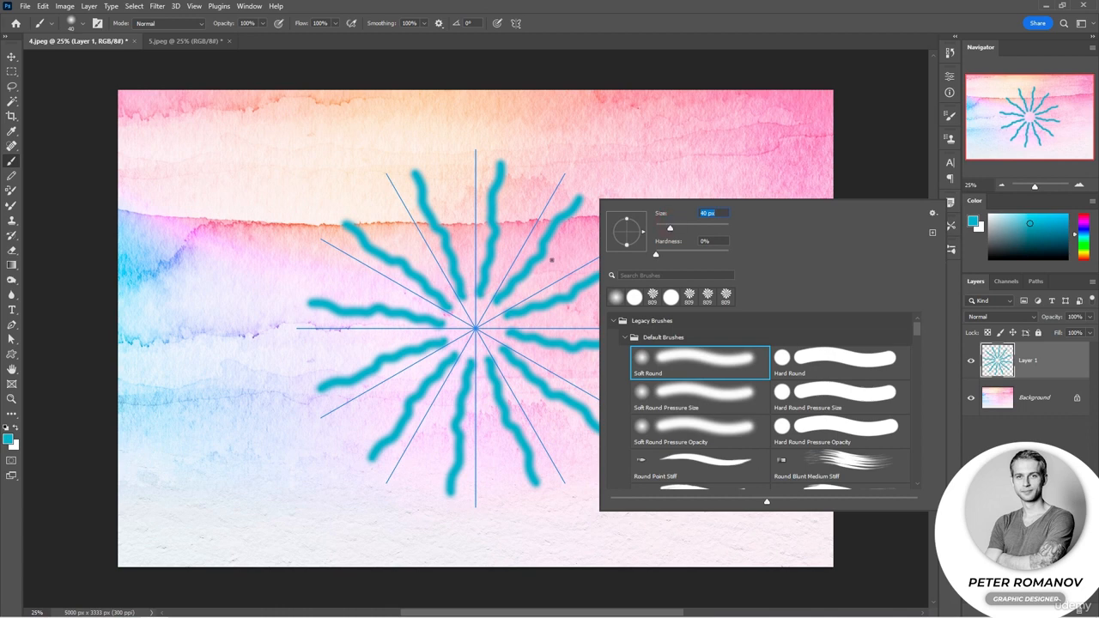
left_click(544, 257)
mouse_move(570, 255)
left_mouse_down()
mouse_move(599, 236)
mouse_move(593, 220)
mouse_move(567, 237)
left_mouse_up()
mouse_move(521, 278)
left_mouse_down()
mouse_move(571, 262)
mouse_move(556, 255)
mouse_move(534, 289)
left_mouse_up()
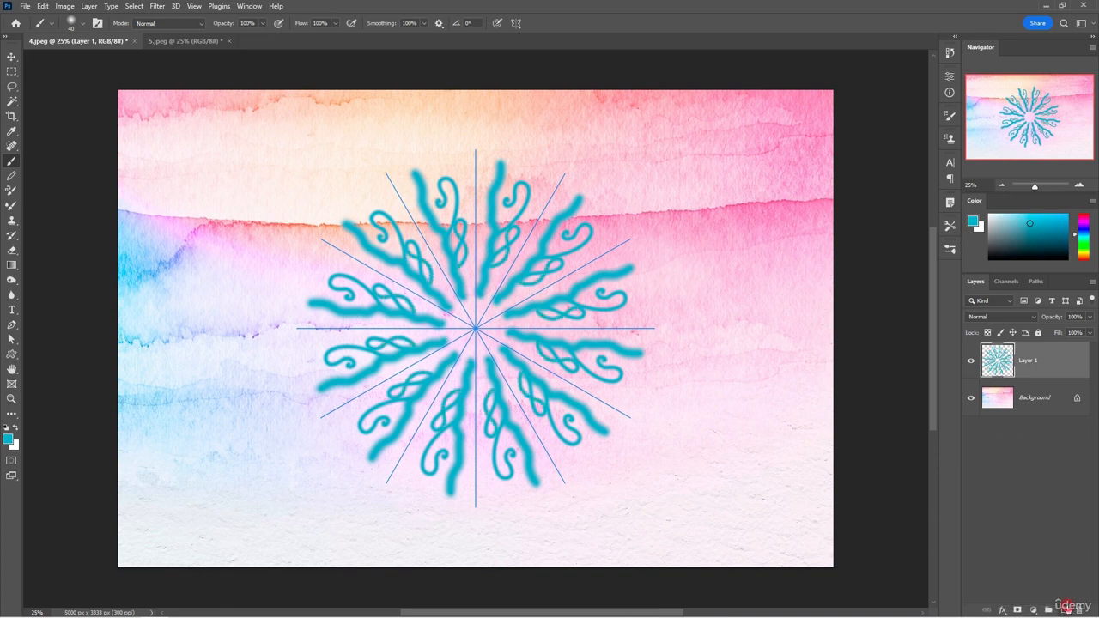
Add a new layer and apply a mandala paint symmetry with 10 segments
left_click(1066, 608)
left_click(516, 24)
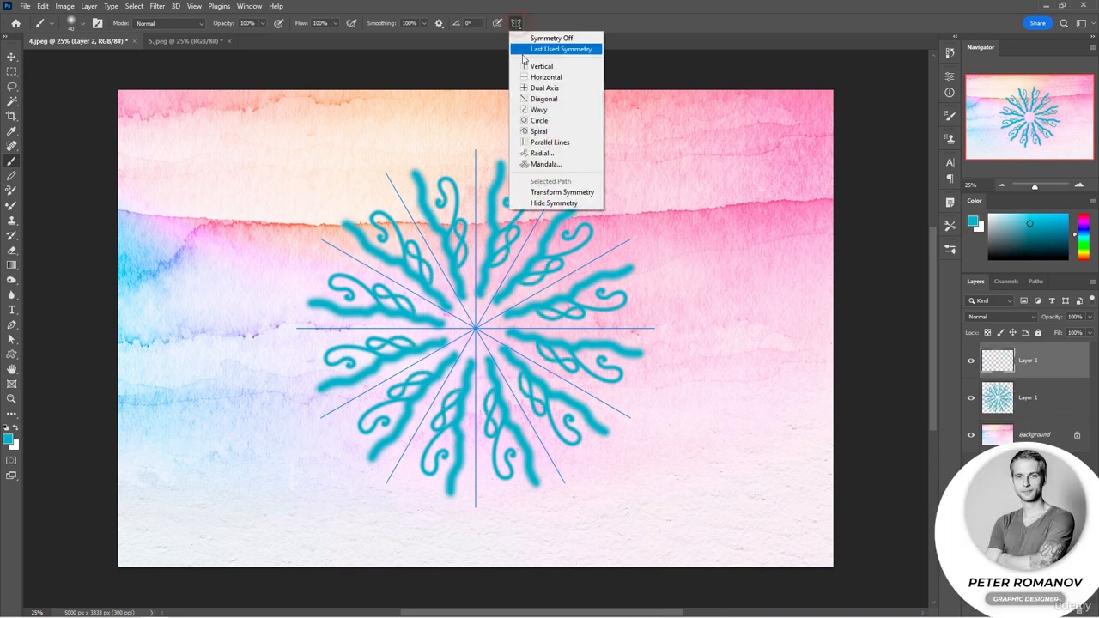
left_click(537, 157)
left_click_drag(469, 211, 606, 212)
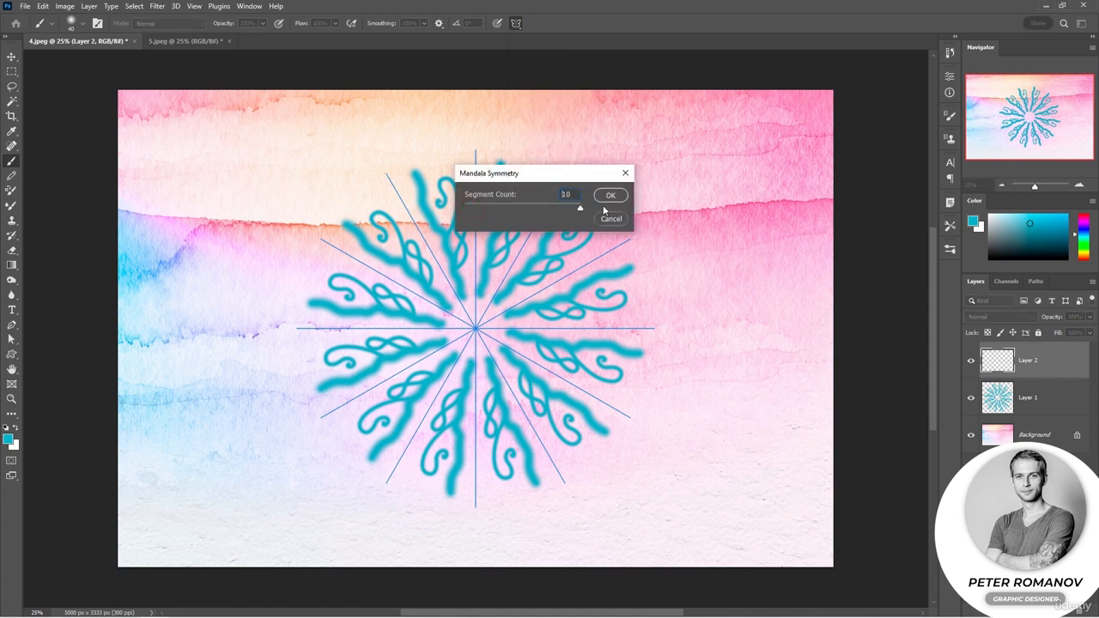
left_click(611, 196)
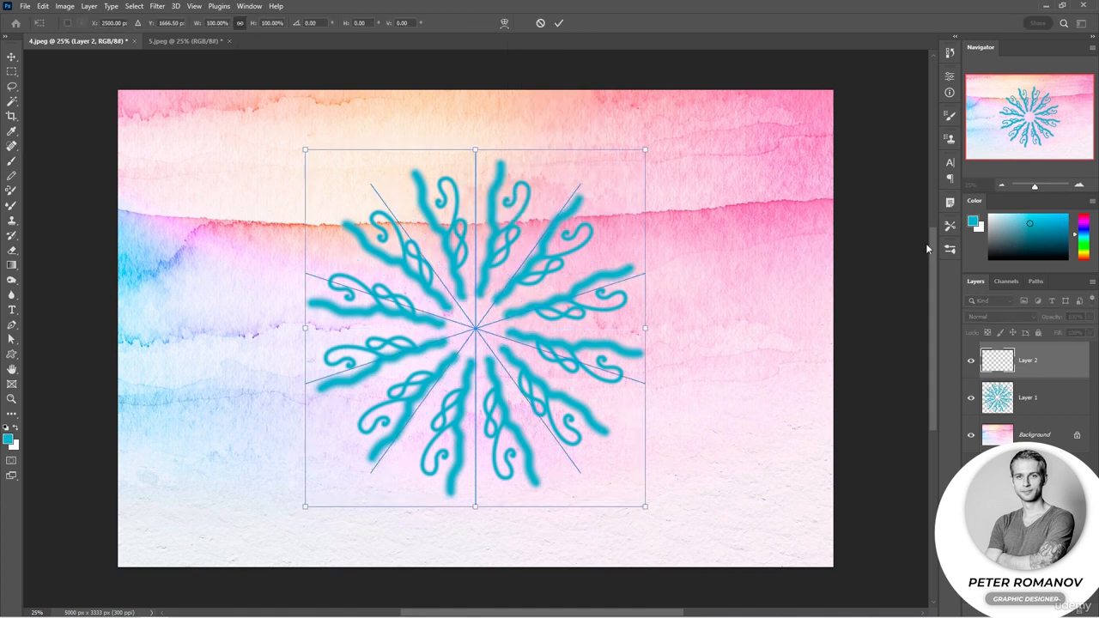
left_click(560, 25)
Choose a green foreground colour and paint wavy mandala strokes on Layer 2, hiding Layer 1 partway through
left_click(1083, 240)
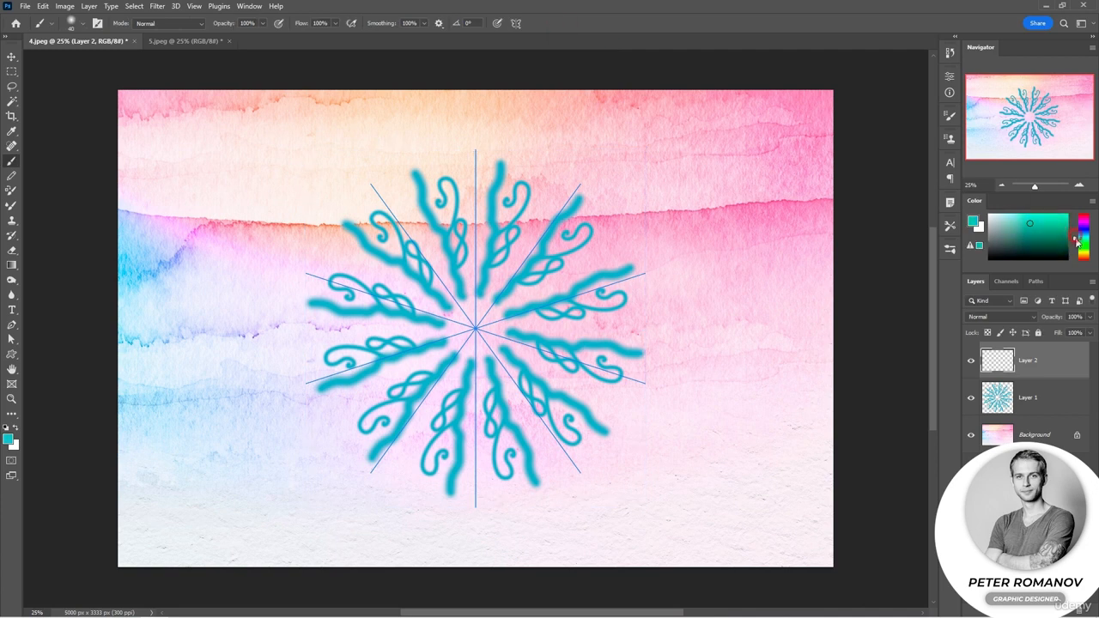
left_click(1048, 227)
mouse_move(538, 284)
left_mouse_down()
mouse_move(558, 259)
mouse_move(613, 257)
mouse_move(663, 237)
mouse_move(697, 253)
mouse_move(713, 229)
mouse_move(753, 241)
mouse_move(747, 206)
mouse_move(697, 184)
mouse_move(648, 211)
mouse_move(642, 192)
mouse_move(633, 226)
mouse_move(601, 226)
mouse_move(572, 265)
left_mouse_up()
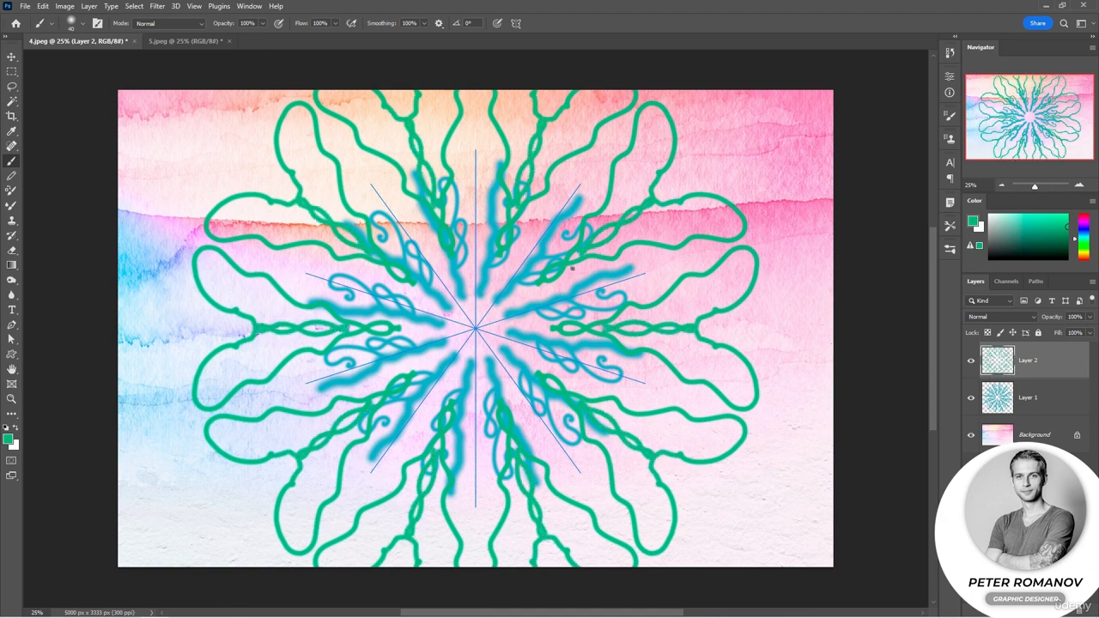
left_click(971, 399)
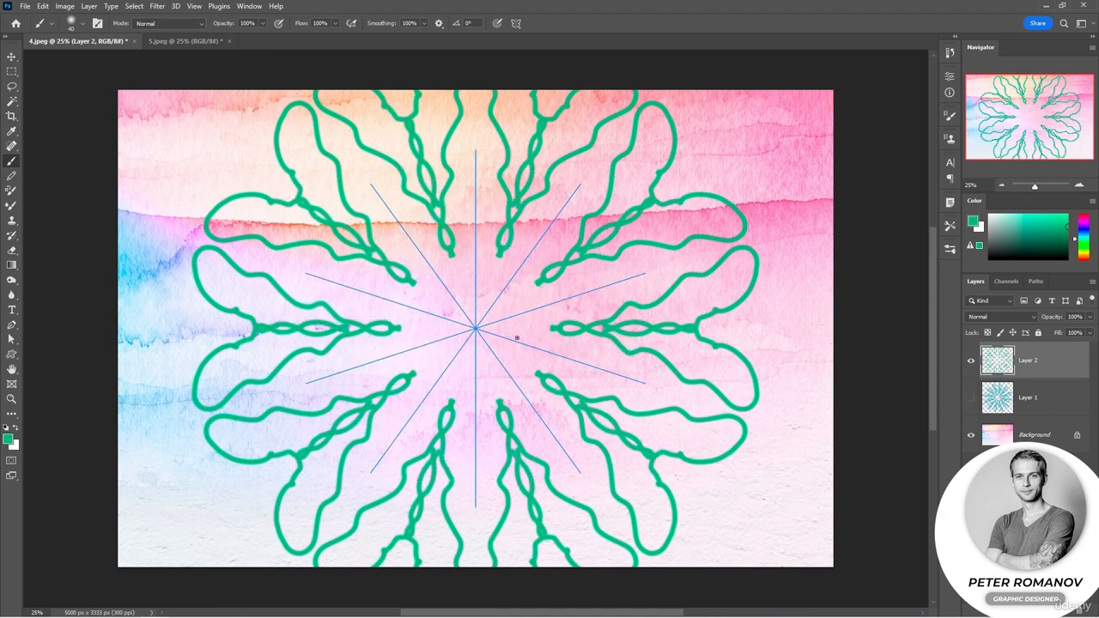
mouse_move(517, 338)
left_mouse_down()
mouse_move(546, 345)
mouse_move(536, 354)
mouse_move(549, 341)
mouse_move(554, 362)
mouse_move(582, 345)
mouse_move(578, 364)
mouse_move(598, 356)
mouse_move(606, 373)
mouse_move(629, 362)
mouse_move(627, 383)
mouse_move(666, 379)
mouse_move(668, 397)
mouse_move(695, 400)
left_mouse_up()
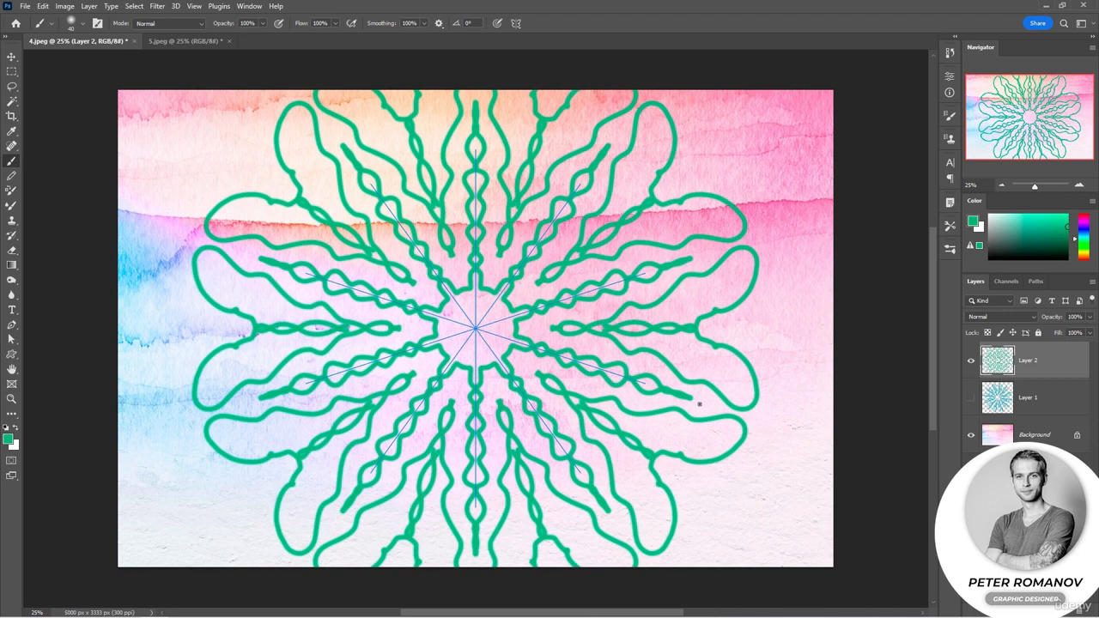
Undo the mandala strokes, the added Layer 2 and the radial strokes until Layer 1 is empty
key("ctrl+z")
key("ctrl+z")
key("ctrl+z")
key("ctrl+z")
key("ctrl+z")
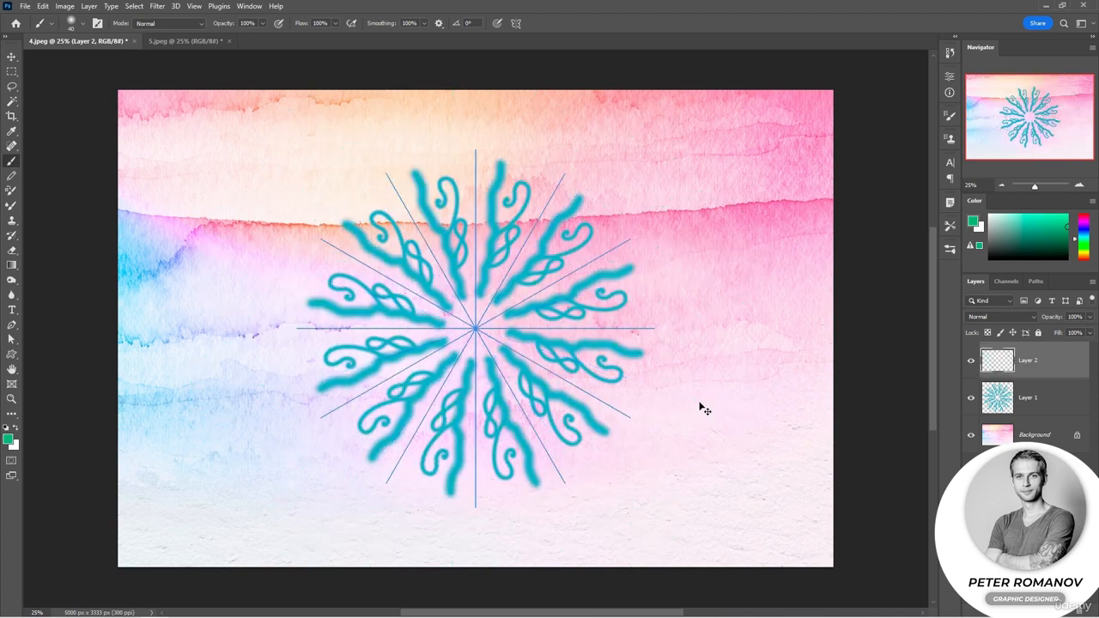
key("ctrl+z")
key("ctrl+z")
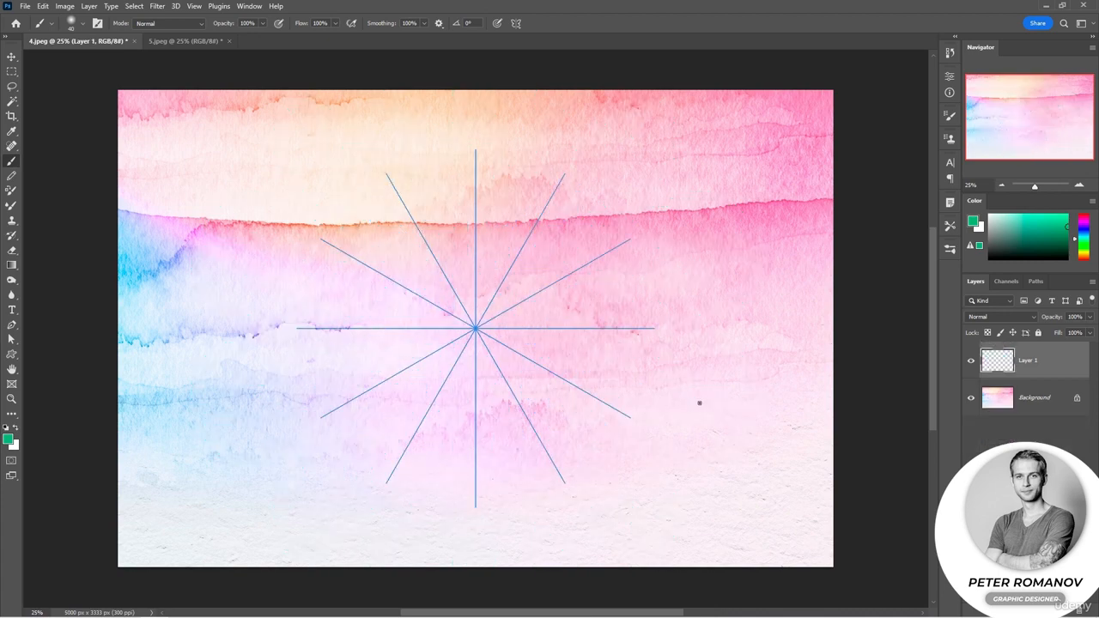
Select the Radial Symmetry 1 path among the document's saved paths and switch paint symmetry off
left_click(1008, 282)
left_click(1037, 281)
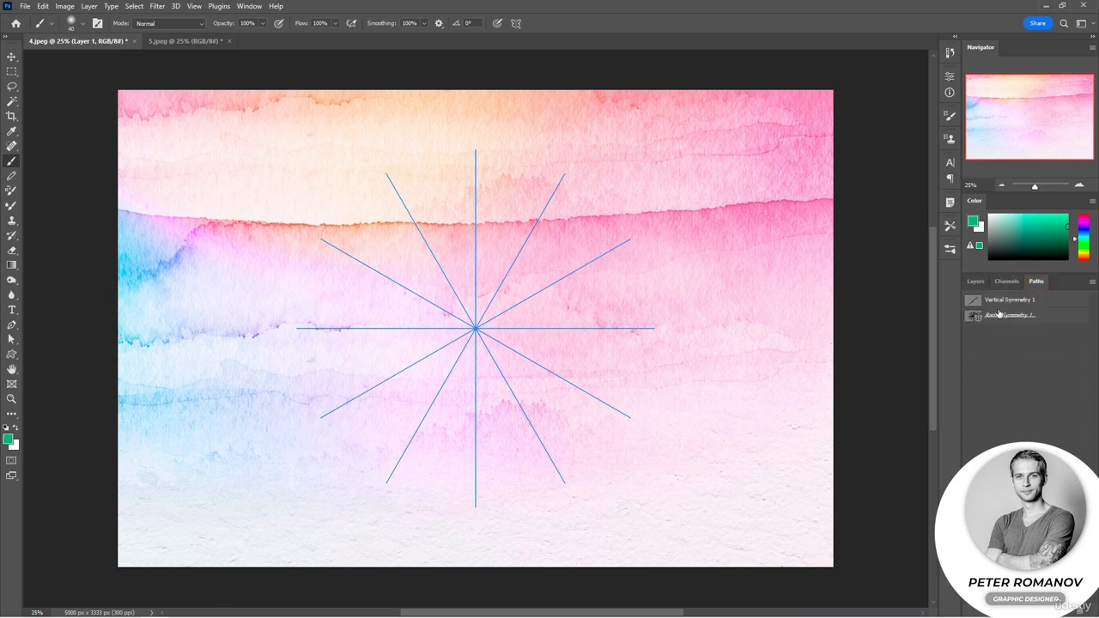
left_click(1042, 315)
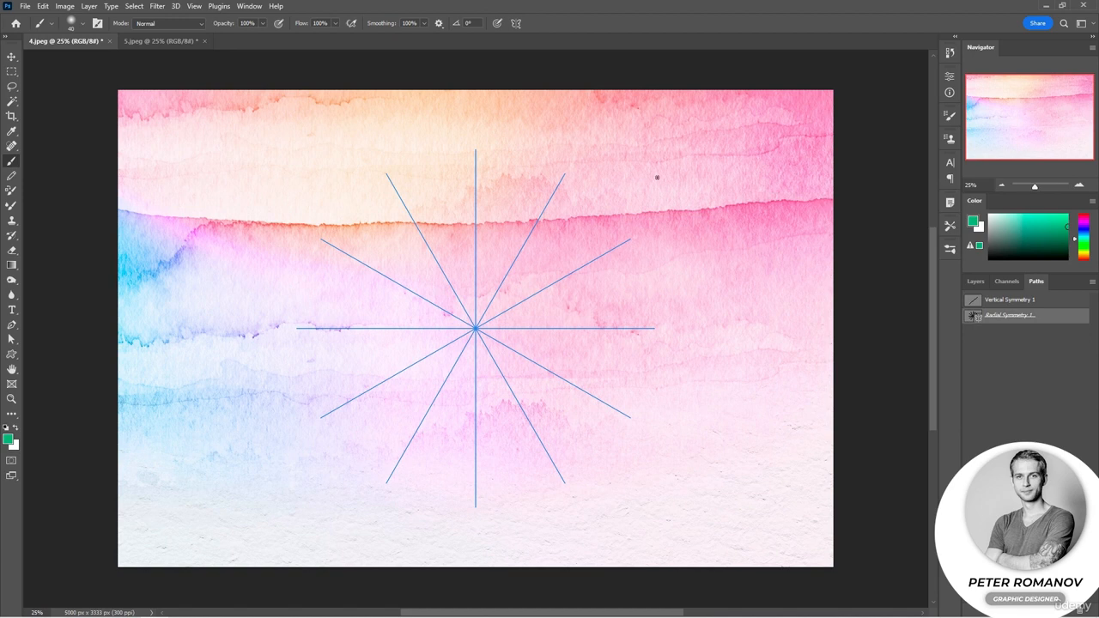
left_click(516, 23)
left_click(536, 37)
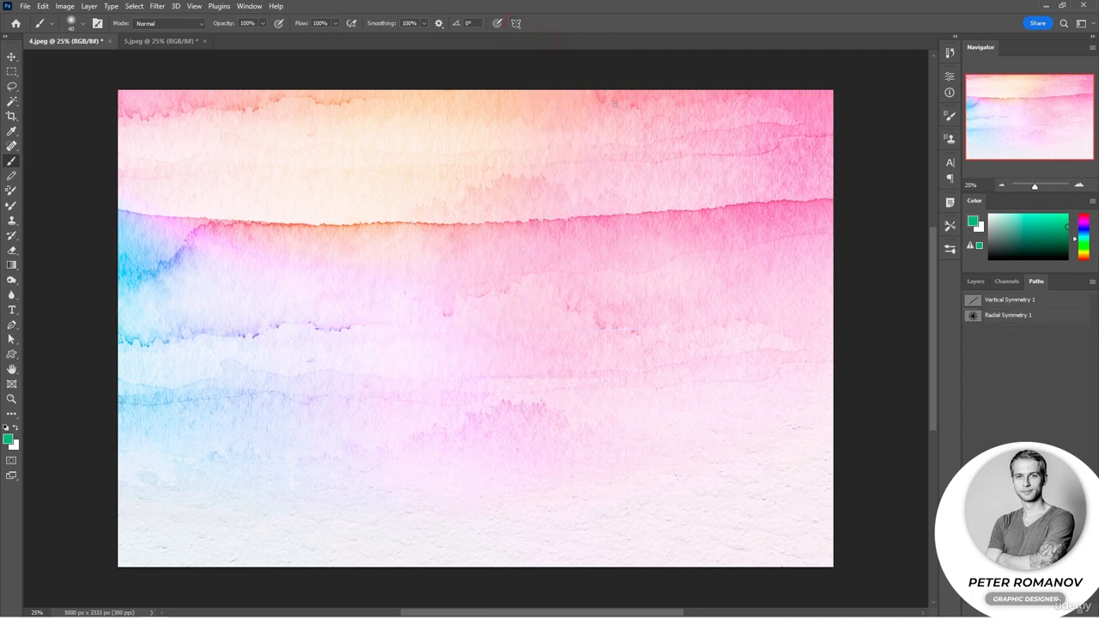
Add a new layer above the Background and choose a bright blue foreground colour
left_click(975, 281)
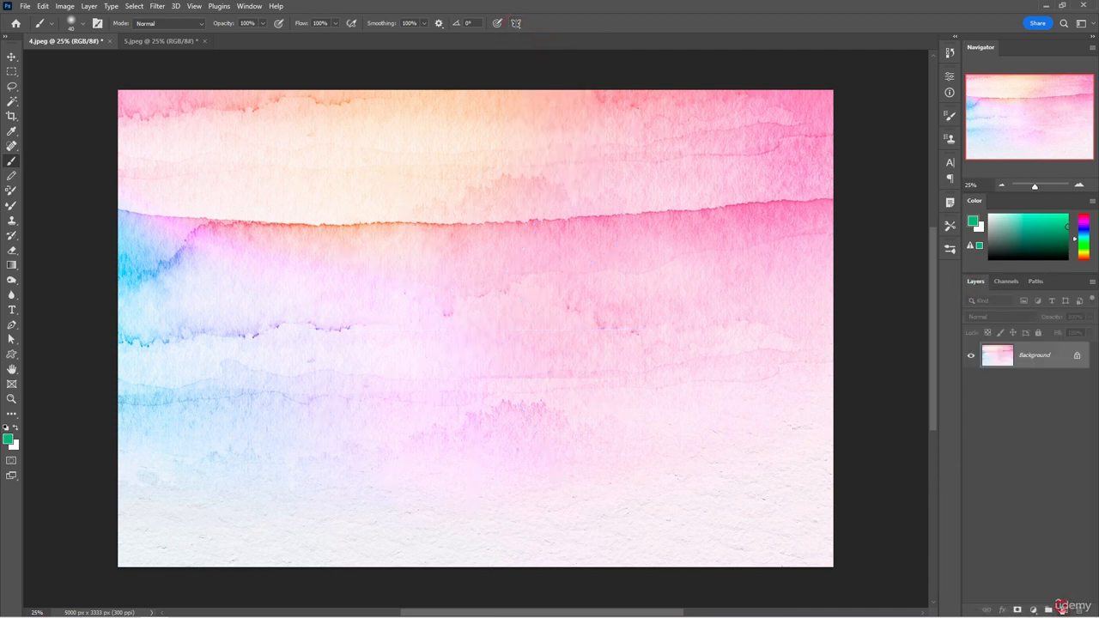
left_click(1064, 609)
left_click_drag(998, 237, 988, 258)
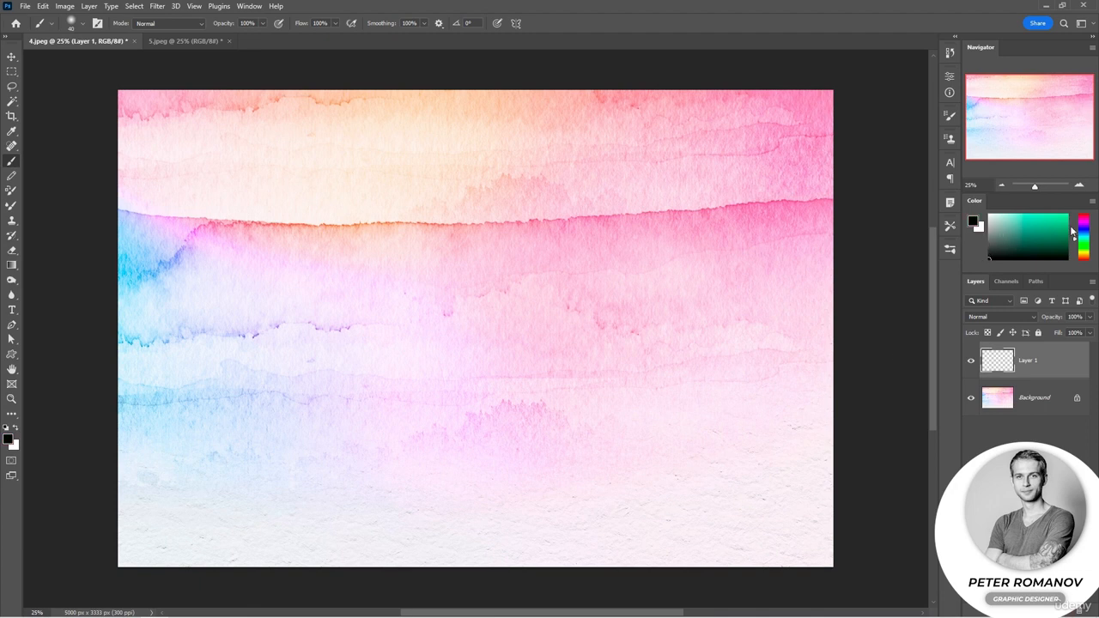
left_click(1083, 232)
left_click_drag(1045, 225, 1067, 214)
Add a 10-segment mandala paint symmetry, enlarge it to about the full canvas height, and apply it
left_click(516, 23)
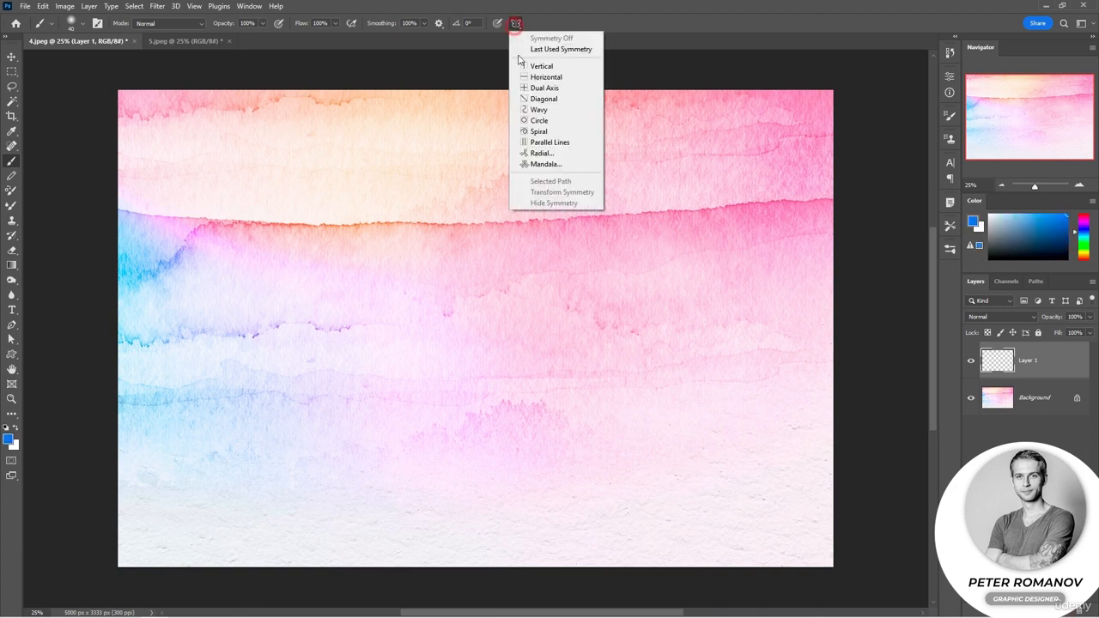
left_click(541, 169)
left_click(609, 199)
left_click_drag(645, 150, 701, 89)
left_click_drag(305, 506, 258, 583)
key("Return")
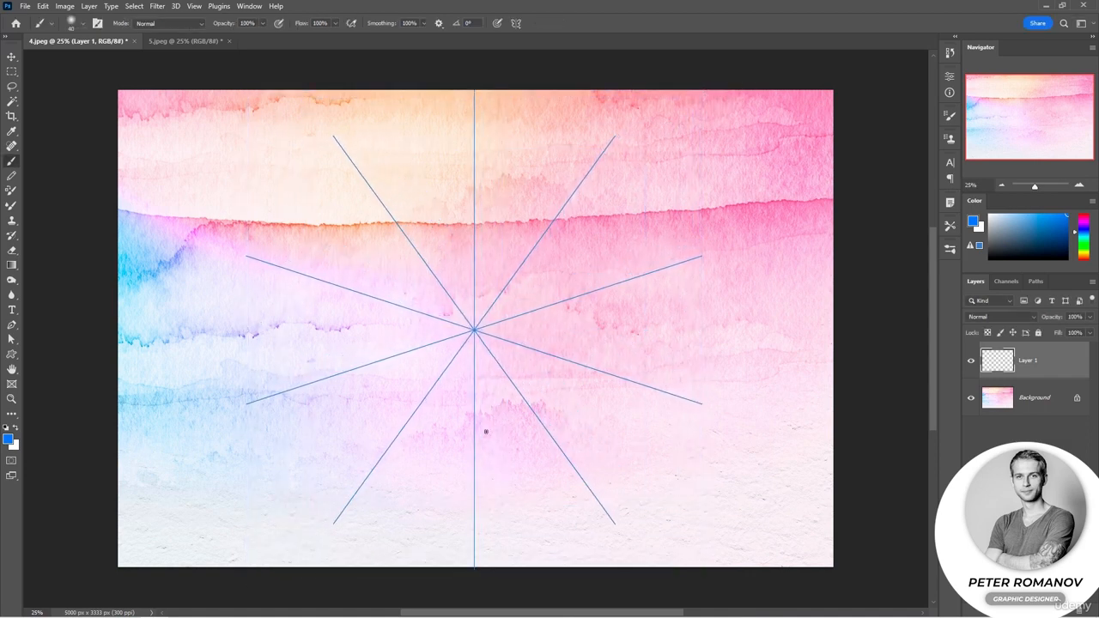
Reduce the brush size to 21 px and paint an ornate blue snowflake-like mandala on Layer 1
right_click(485, 398)
left_click_drag(559, 335, 553, 337)
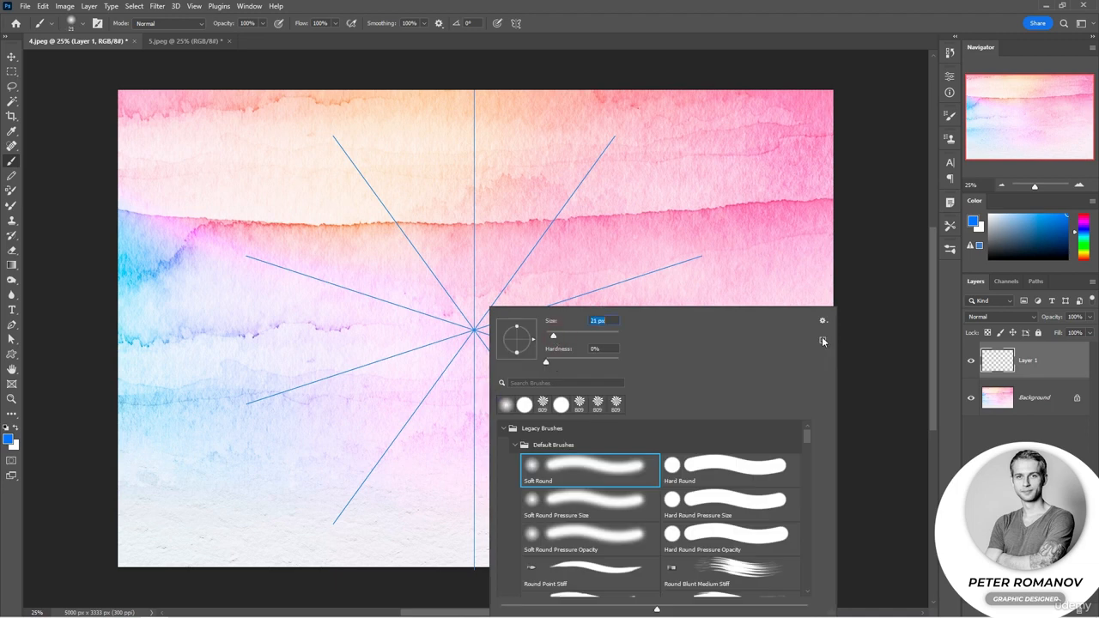
left_click(856, 397)
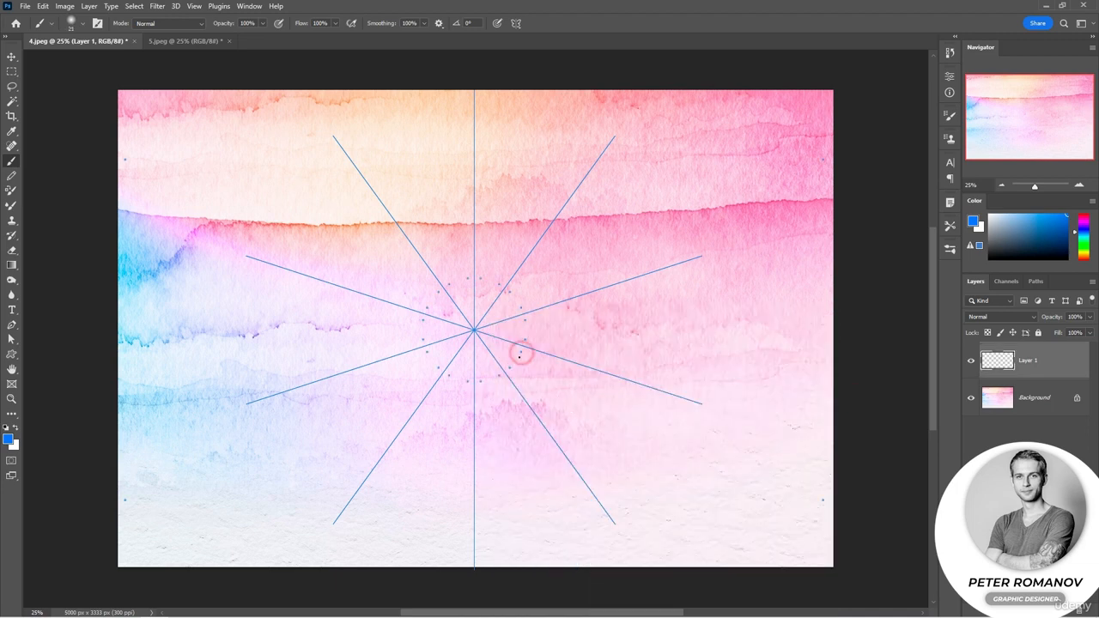
mouse_move(517, 356)
left_mouse_down()
mouse_move(542, 387)
mouse_move(571, 378)
mouse_move(533, 370)
mouse_move(559, 362)
mouse_move(566, 376)
mouse_move(597, 380)
mouse_move(586, 379)
mouse_move(619, 336)
mouse_move(635, 347)
mouse_move(604, 372)
mouse_move(635, 366)
mouse_move(630, 382)
mouse_move(646, 350)
mouse_move(661, 351)
mouse_move(638, 337)
mouse_move(634, 318)
mouse_move(651, 335)
mouse_move(643, 343)
mouse_move(663, 348)
mouse_move(678, 333)
mouse_move(692, 343)
mouse_move(674, 358)
mouse_move(669, 335)
mouse_move(691, 339)
mouse_move(676, 376)
mouse_move(652, 368)
mouse_move(643, 380)
mouse_move(653, 399)
mouse_move(659, 385)
mouse_move(677, 405)
mouse_move(688, 389)
mouse_move(699, 398)
mouse_move(683, 412)
mouse_move(698, 419)
mouse_move(726, 403)
mouse_move(699, 419)
mouse_move(767, 427)
mouse_move(763, 399)
mouse_move(721, 374)
mouse_move(696, 376)
mouse_move(727, 435)
mouse_move(747, 422)
mouse_move(741, 373)
left_mouse_up()
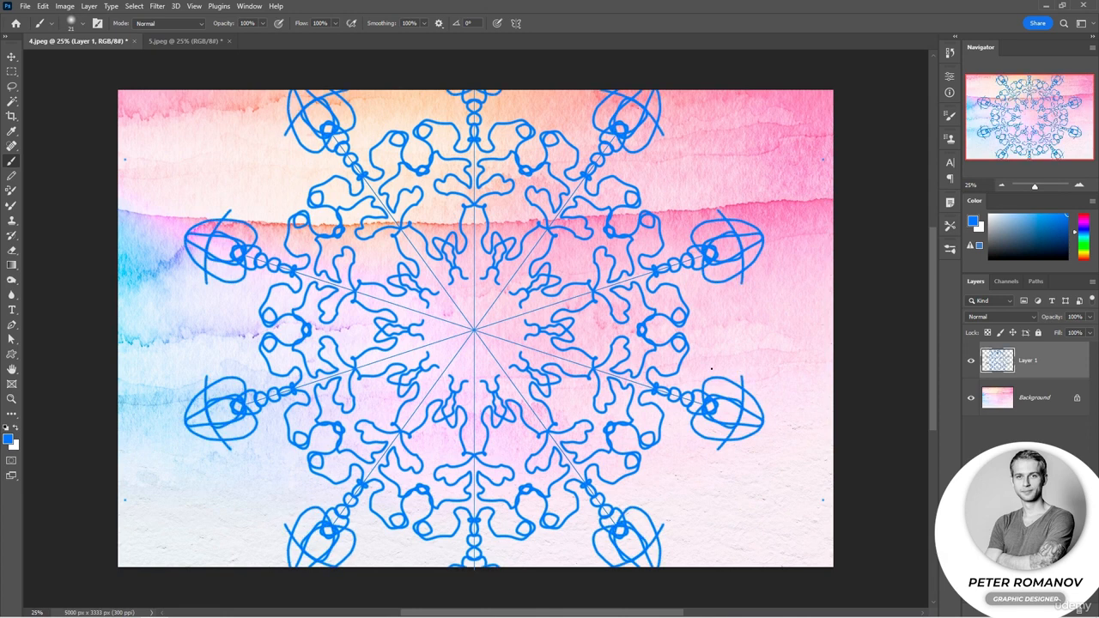
Complete the blue ornament around the mandala's centre and paint yellow dots inside its outer loops
left_click_drag(513, 335, 507, 352)
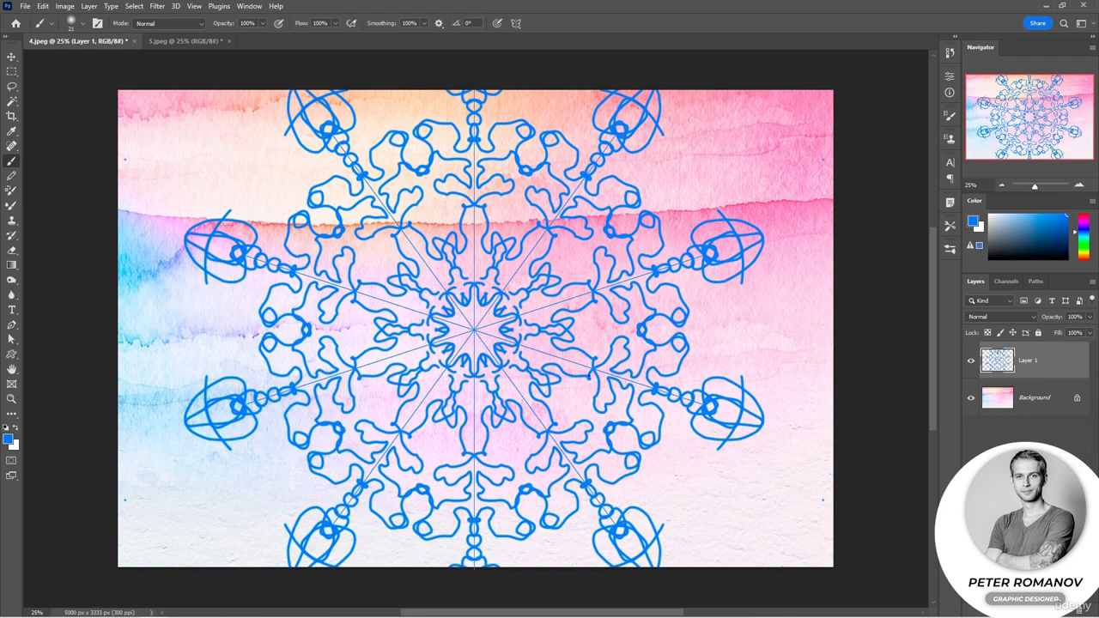
left_click_drag(1083, 234, 1082, 243)
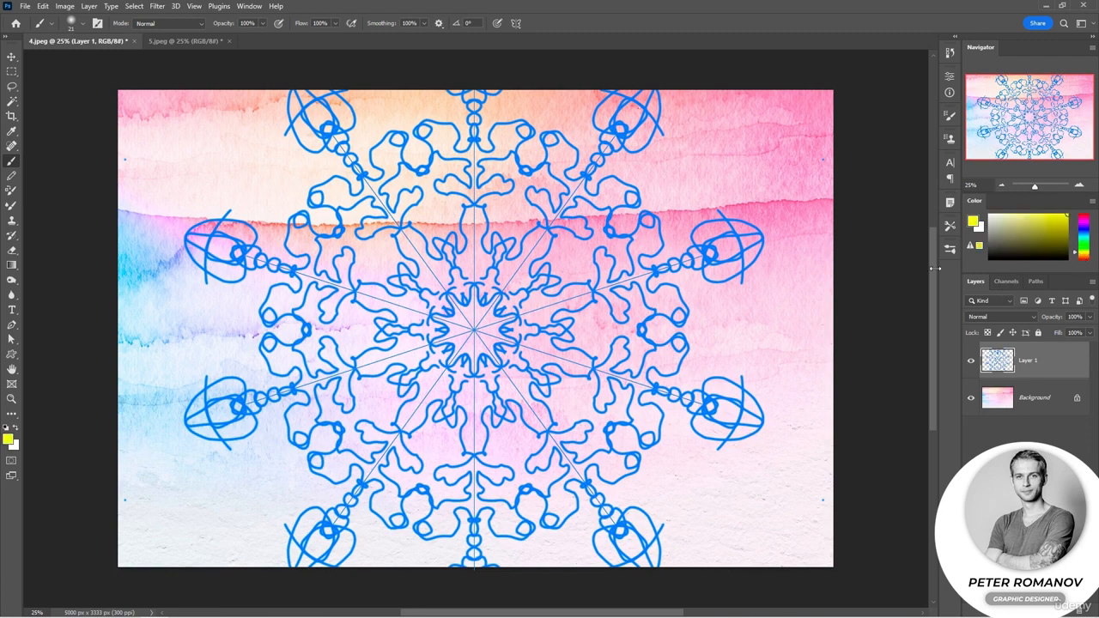
left_click(680, 342)
Increase the brush tip spacing and paint green dotted contours around the mandala's outer ornaments
left_click(949, 116)
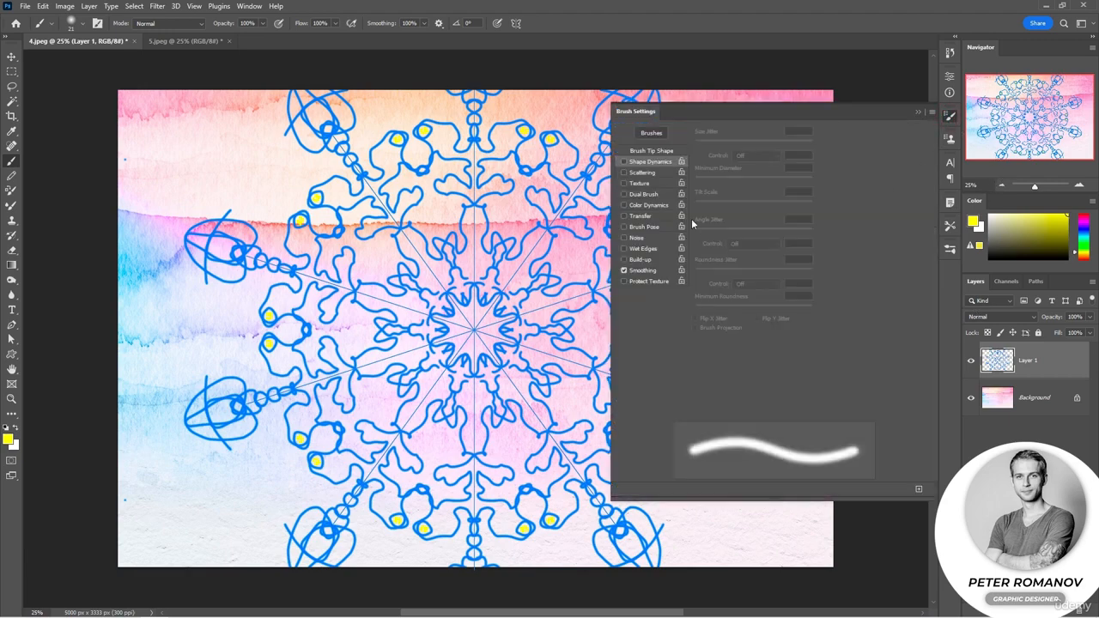
left_click(649, 152)
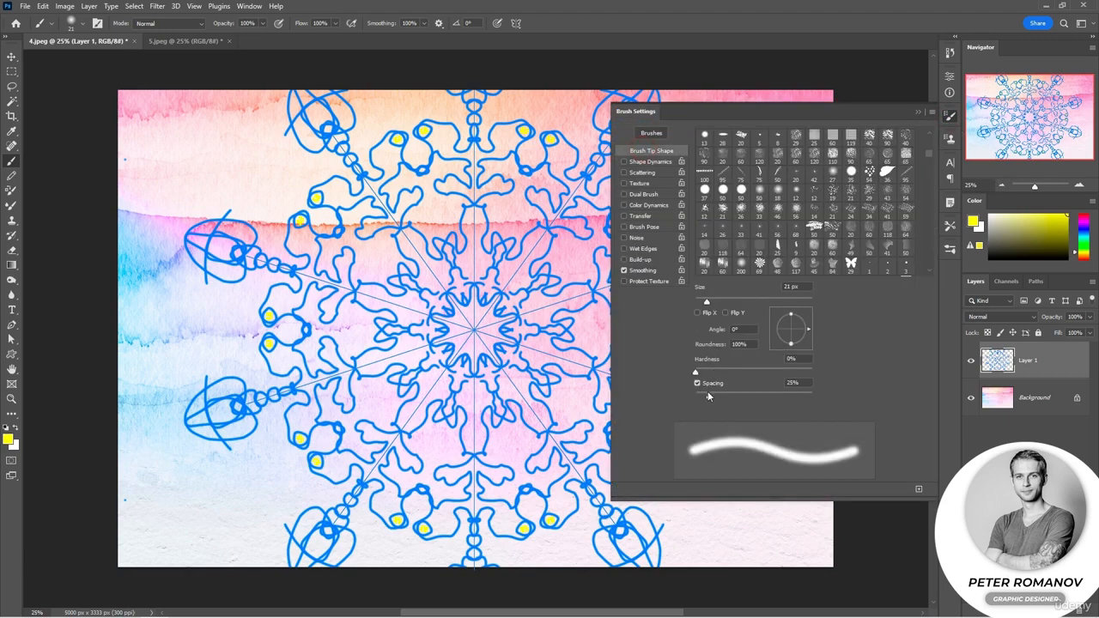
left_click_drag(708, 393, 757, 401)
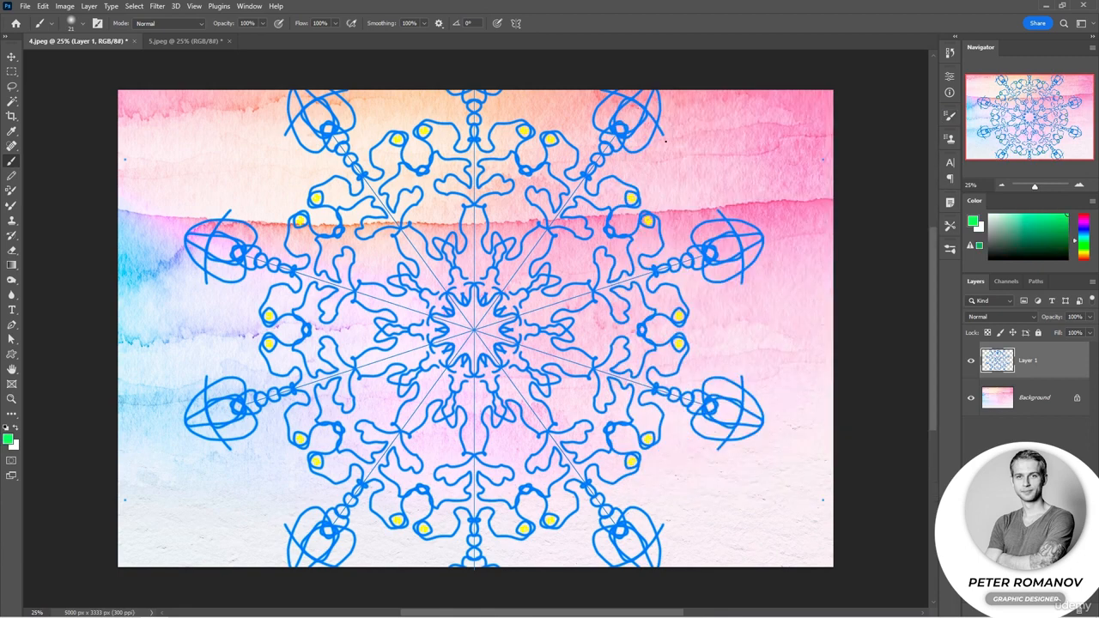
left_click_drag(665, 140, 684, 185)
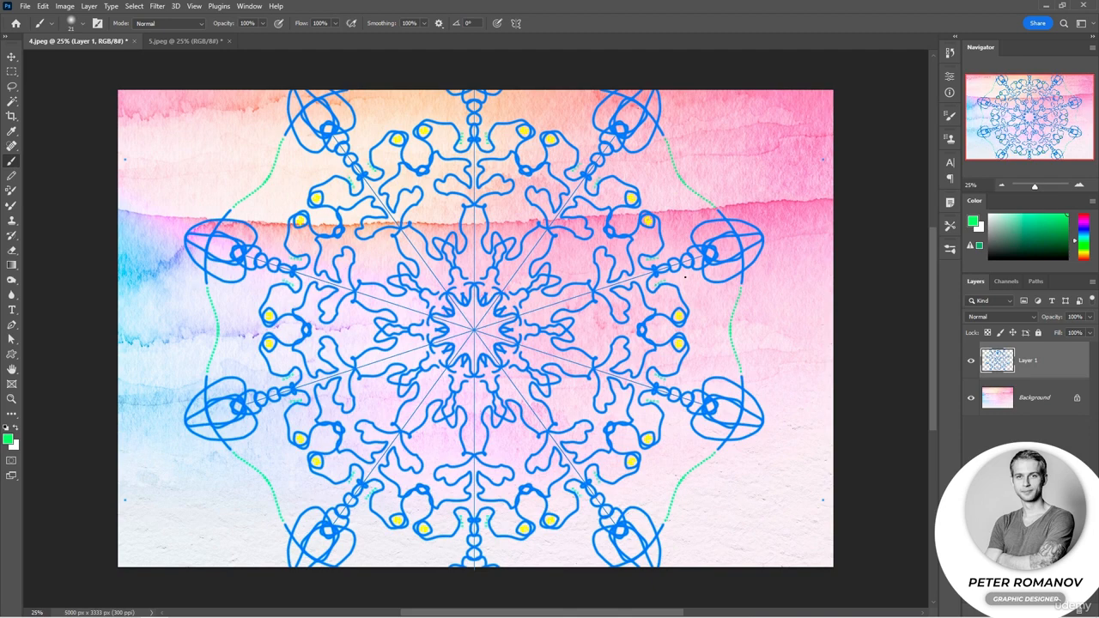
mouse_move(656, 283)
left_mouse_down()
mouse_move(690, 292)
mouse_move(714, 334)
left_mouse_up()
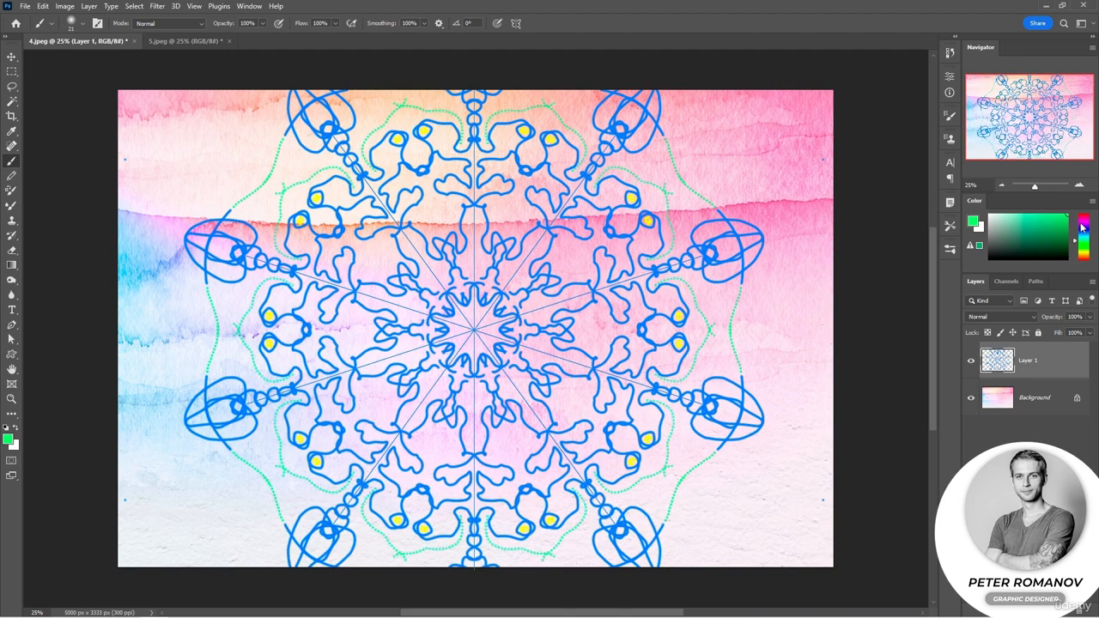
Choose red, enlarge the brush to 47 px, and paint dotted arcs inside the mandala and along its outer edge
left_click_drag(1083, 226, 1080, 261)
right_click(629, 258)
left_click_drag(695, 285, 702, 286)
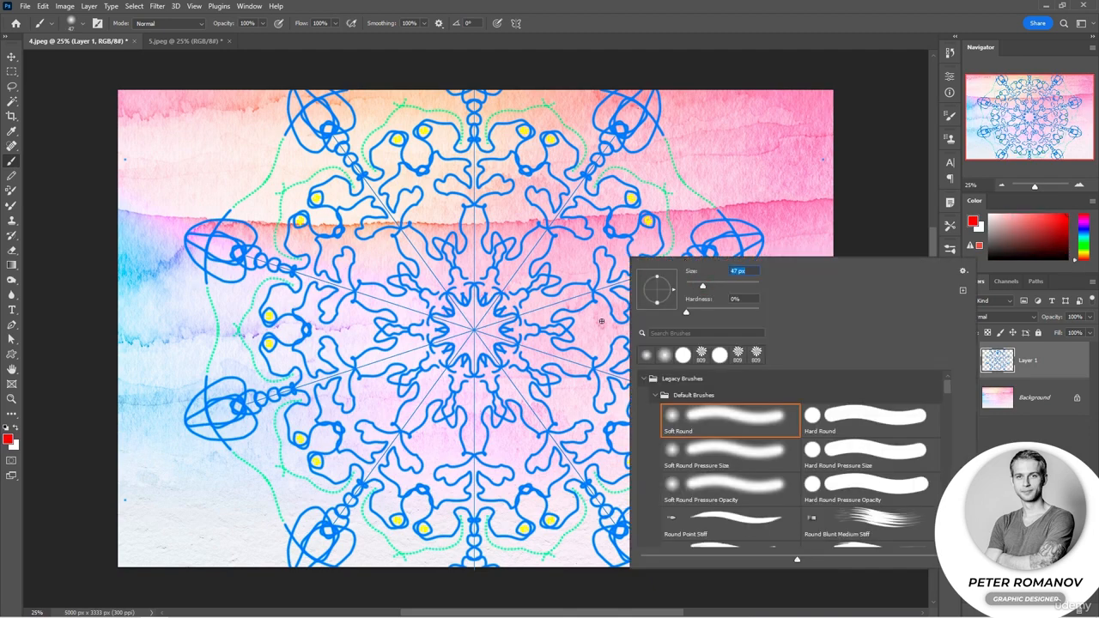
mouse_move(599, 310)
left_mouse_down()
mouse_move(603, 332)
mouse_move(569, 331)
left_mouse_up()
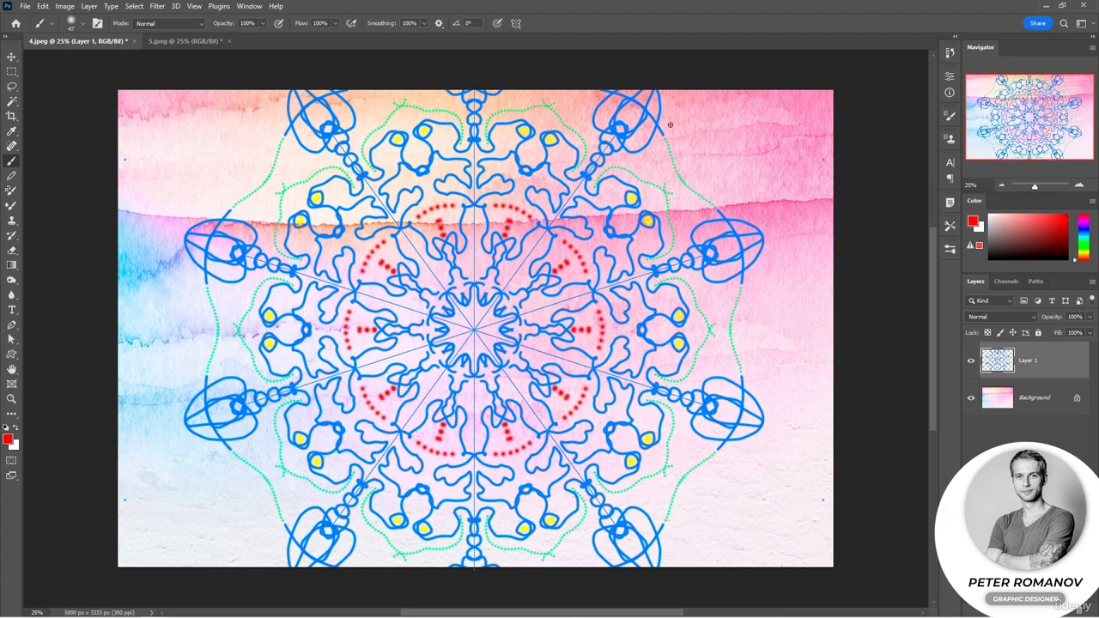
left_click_drag(669, 125, 728, 206)
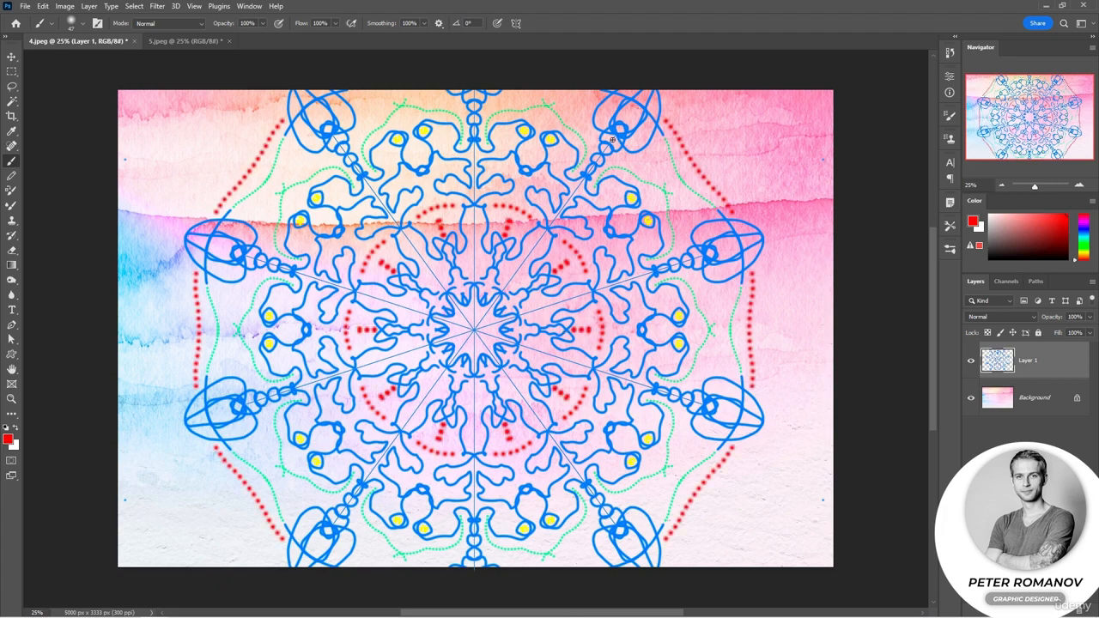
Open the 5.jpeg document, add a new layer, and draw an open curved path with three anchor points using the Pen tool
left_click(180, 42)
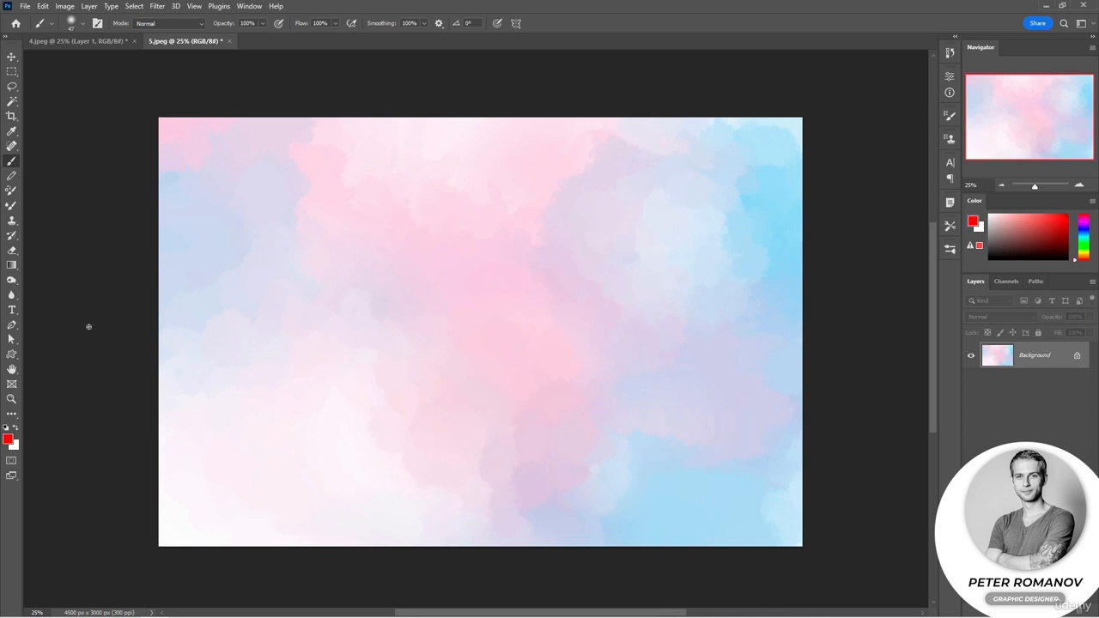
left_click(11, 325)
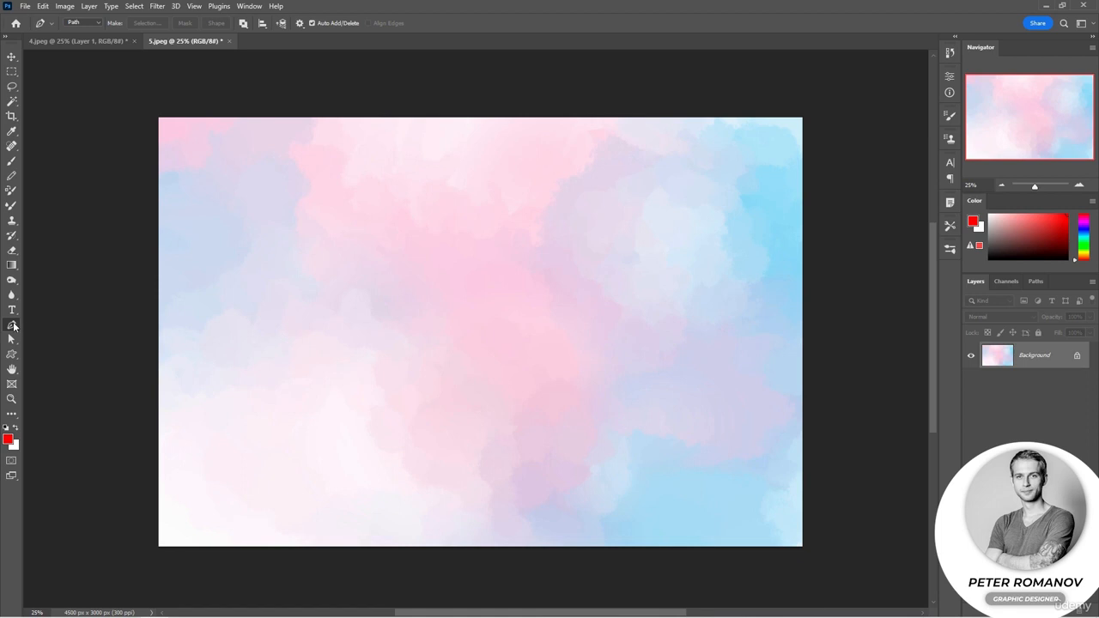
right_click(12, 325)
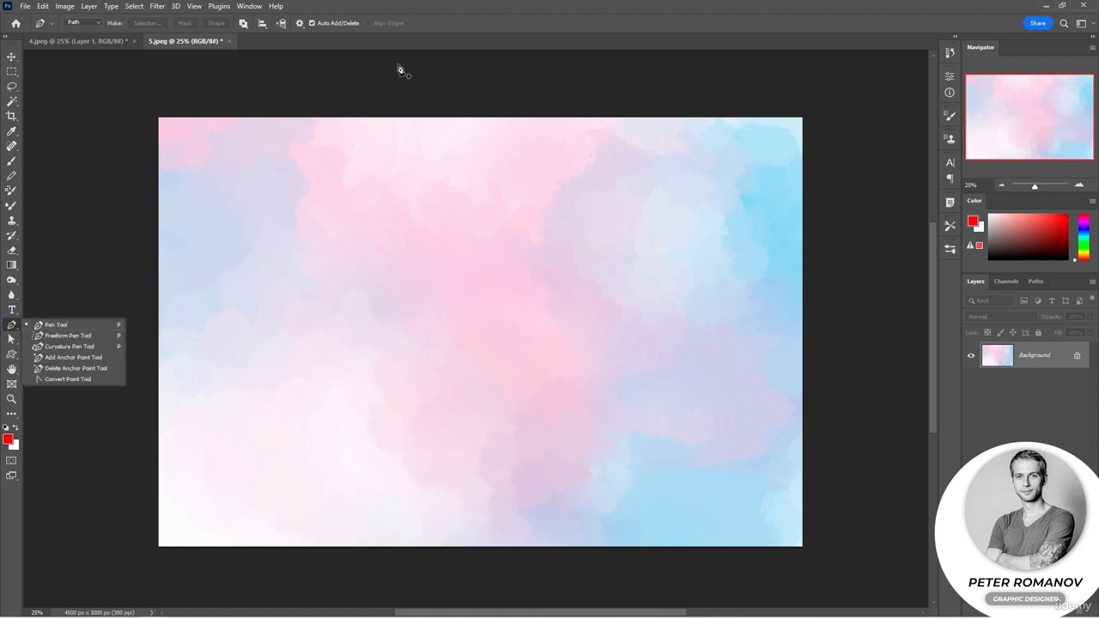
left_click(415, 12)
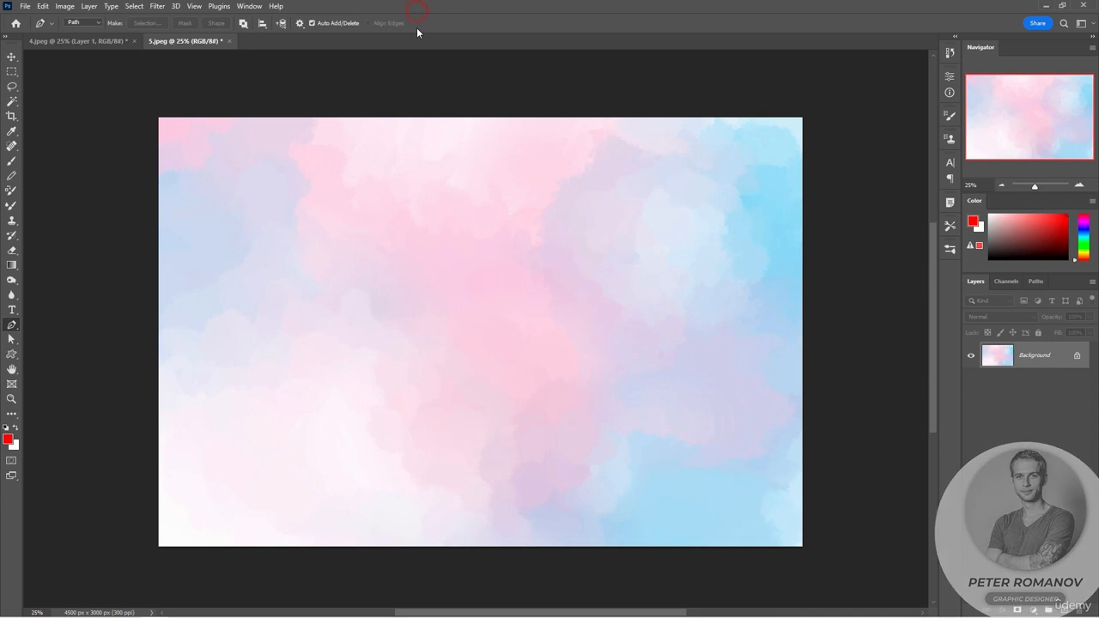
left_click(1067, 608)
left_click(228, 396)
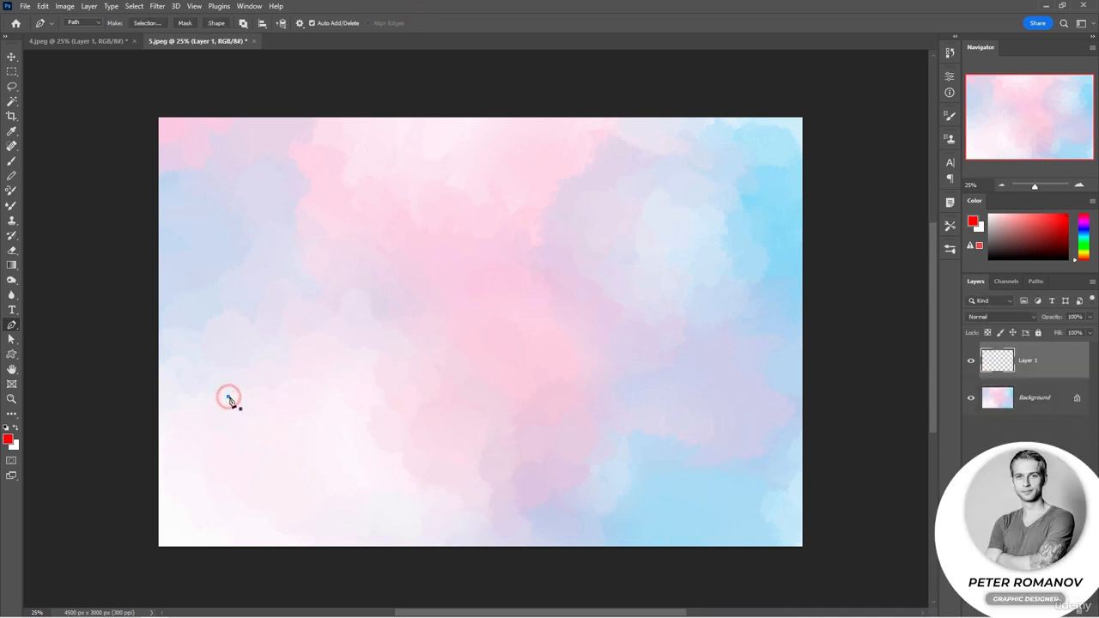
left_click(512, 215)
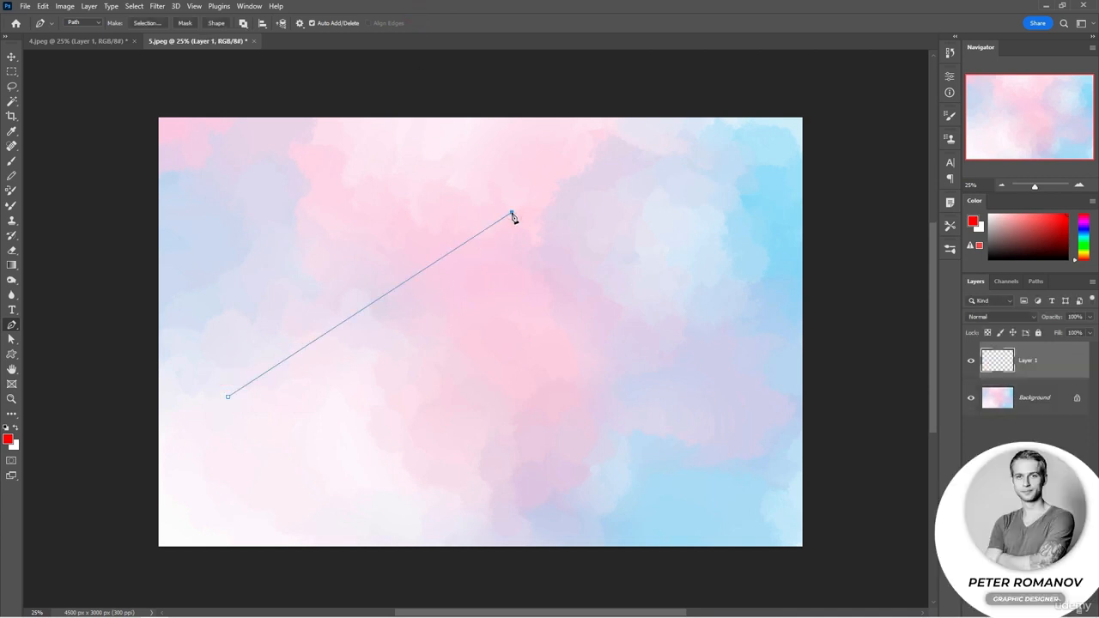
left_click_drag(498, 212, 720, 254)
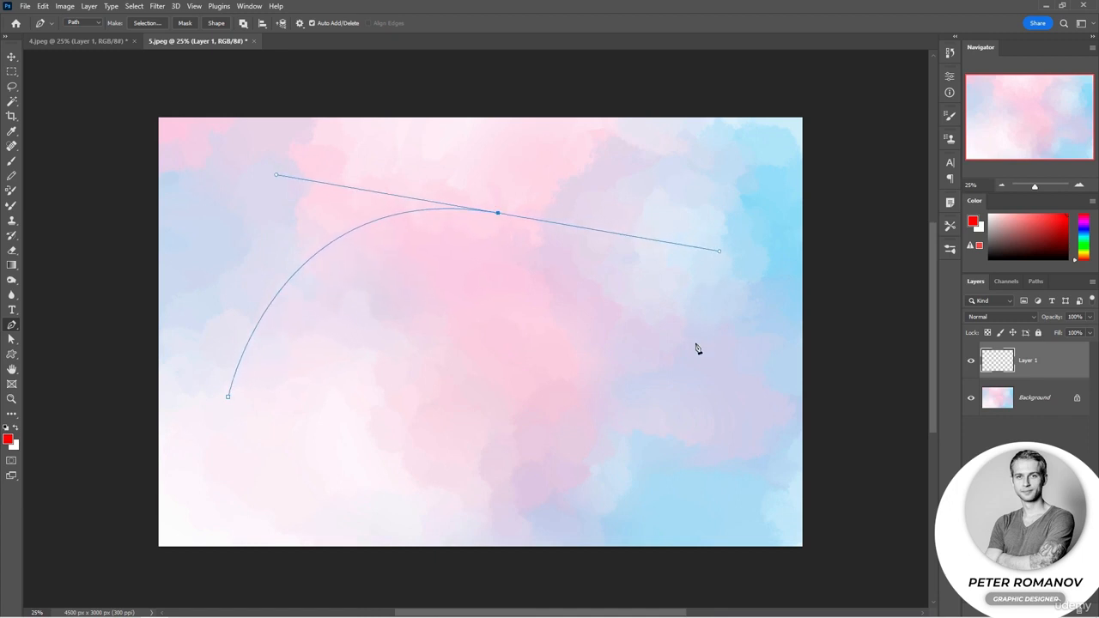
left_click_drag(607, 475, 481, 492)
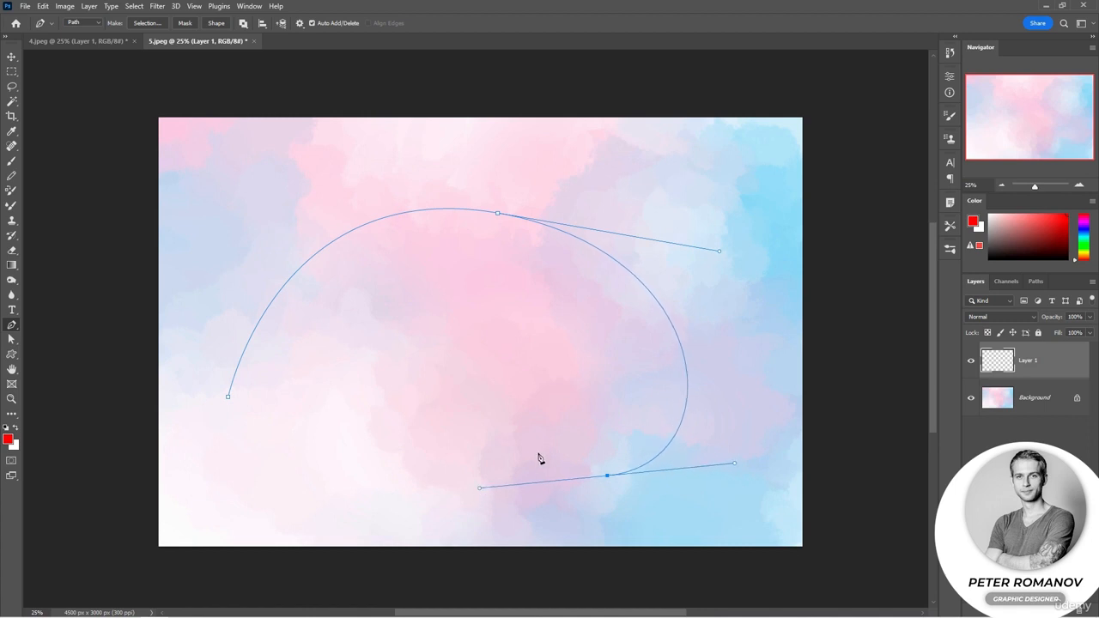
Convert the path's starting anchor into a smooth point with direction handles using the Convert Point tool
right_click(13, 327)
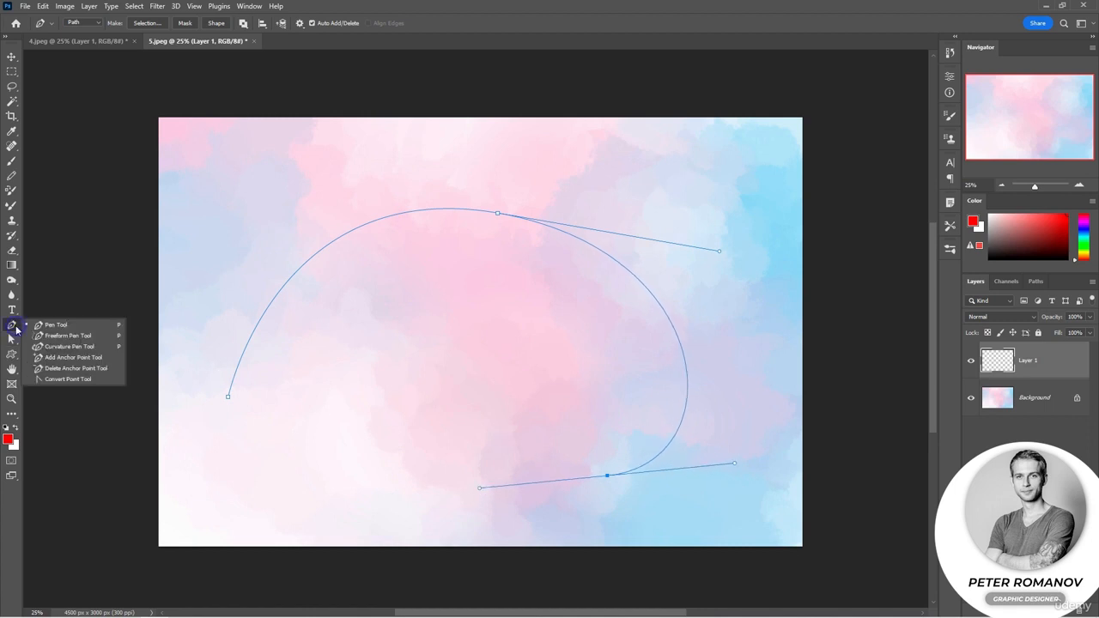
left_click(52, 379)
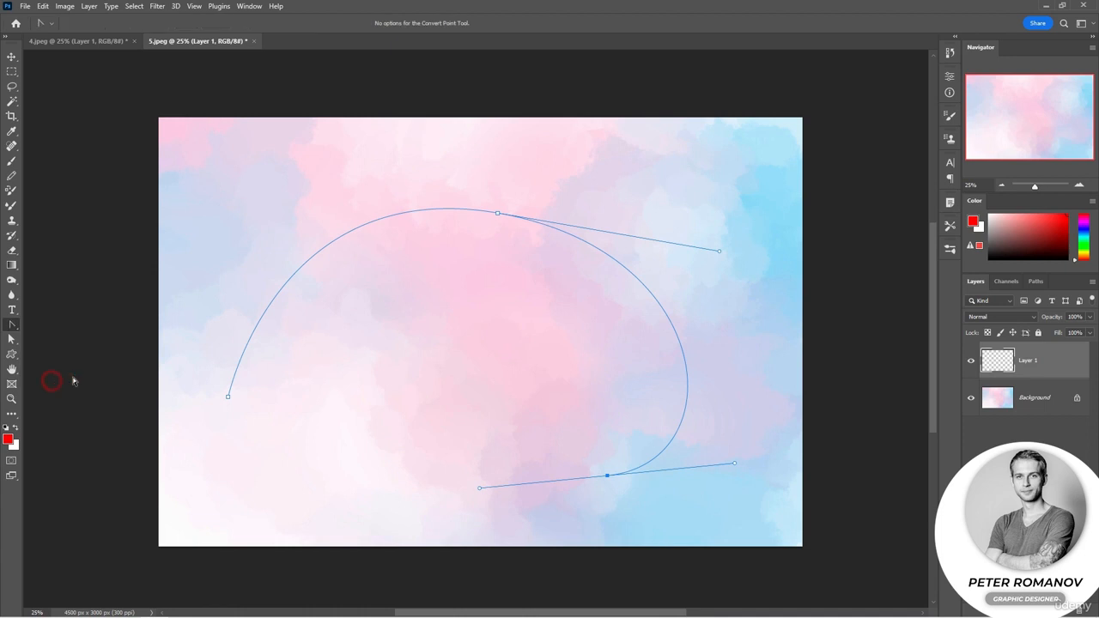
left_click(227, 397)
left_click_drag(227, 398, 208, 356)
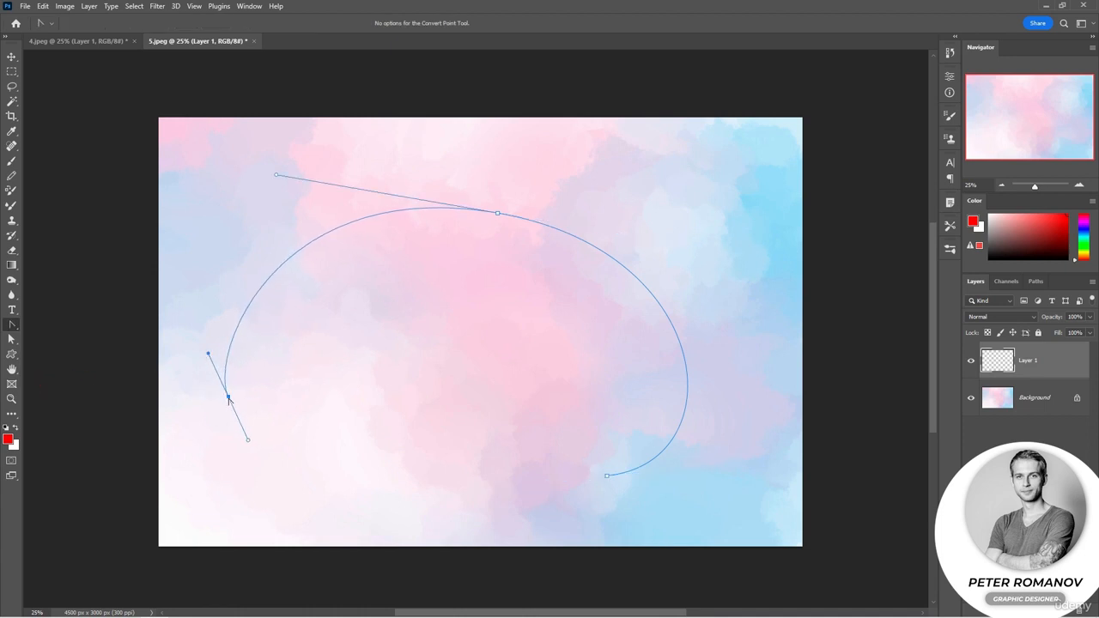
Move the path's starting anchor down and inward with the selection tool, reshape its handle, and deselect the path
left_click(11, 340)
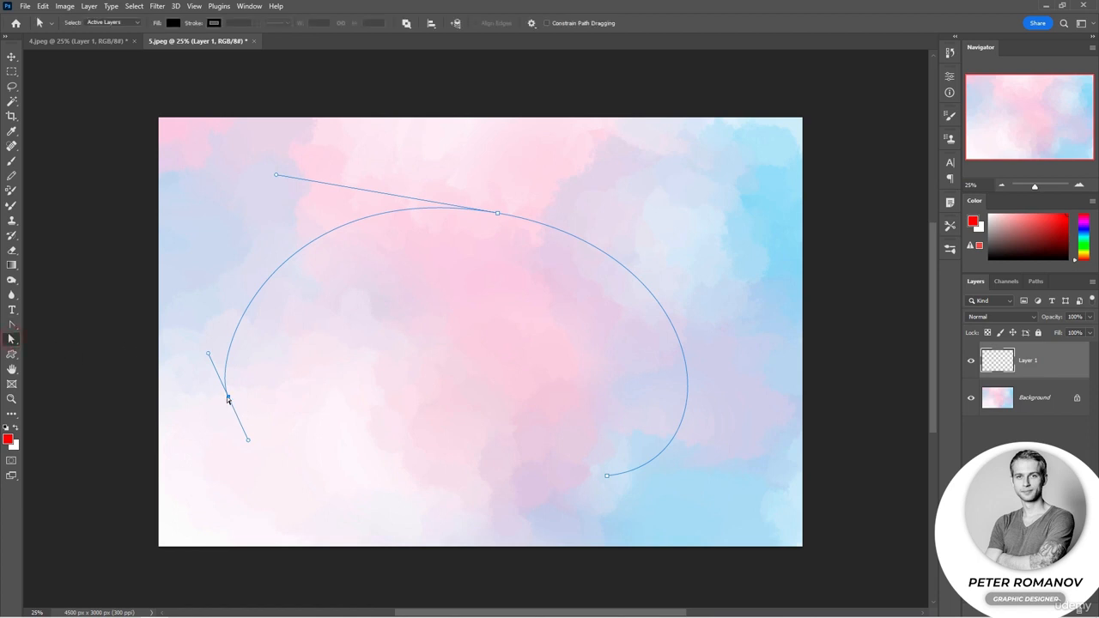
left_click_drag(227, 399, 269, 439)
left_click_drag(252, 394, 194, 371)
left_click(275, 439)
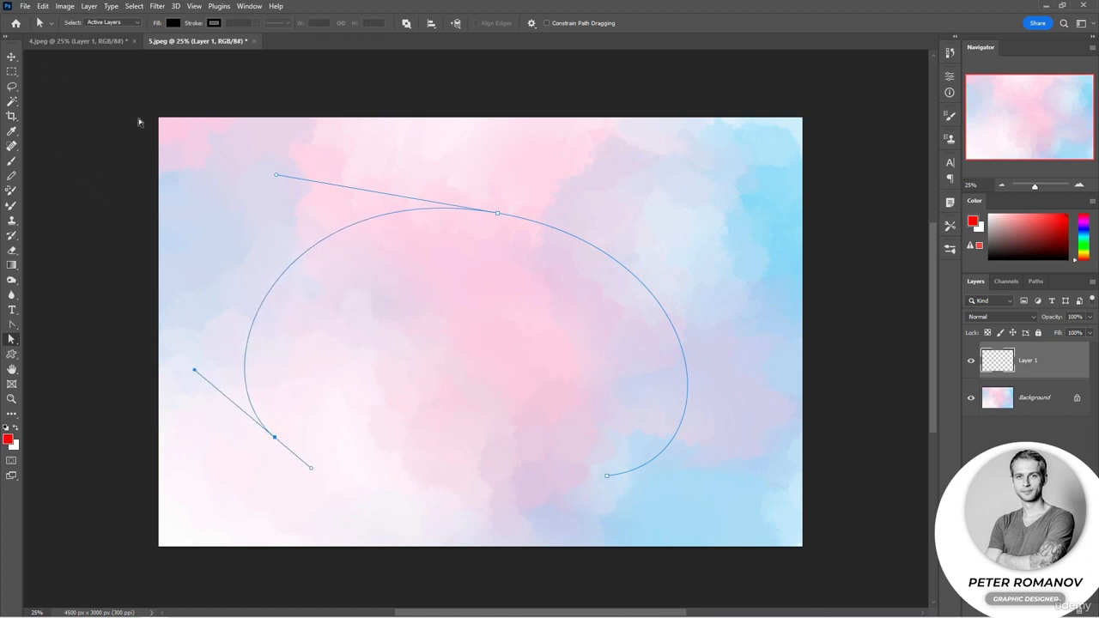
left_click(843, 466)
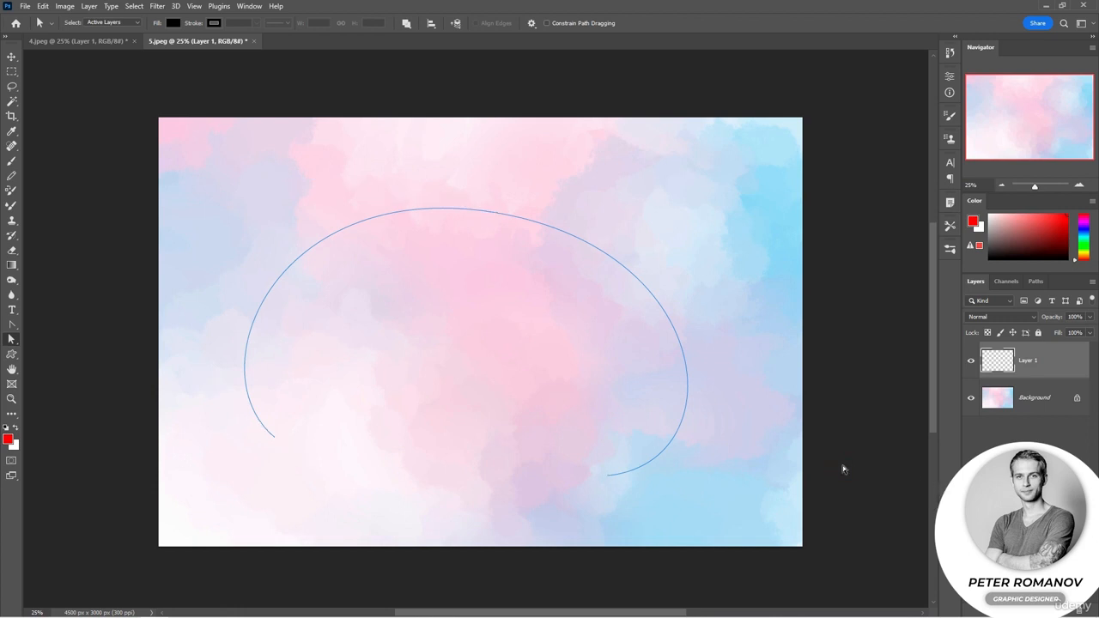
Turn the curved path into a paint symmetry path and activate the Brush tool
right_click(668, 333)
left_click(726, 570)
key("b")
Undo a first test drawing, paint a red dotted ornament mirrored along the curved symmetry path, and return to 4.jpeg
mouse_move(282, 353)
left_mouse_down()
mouse_move(312, 329)
mouse_move(306, 369)
mouse_move(341, 381)
mouse_move(348, 352)
mouse_move(328, 324)
mouse_move(353, 285)
mouse_move(395, 272)
mouse_move(514, 285)
mouse_move(566, 304)
mouse_move(616, 356)
mouse_move(611, 392)
mouse_move(581, 405)
mouse_move(526, 369)
mouse_move(516, 439)
mouse_move(578, 458)
mouse_move(621, 431)
mouse_move(636, 397)
mouse_move(634, 356)
mouse_move(597, 310)
mouse_move(545, 277)
mouse_move(415, 257)
mouse_move(361, 262)
mouse_move(328, 292)
mouse_move(327, 359)
mouse_move(319, 325)
mouse_move(284, 311)
mouse_move(297, 267)
mouse_move(323, 251)
mouse_move(398, 222)
mouse_move(456, 226)
mouse_move(469, 188)
mouse_move(425, 177)
mouse_move(431, 218)
mouse_move(497, 211)
mouse_move(549, 222)
mouse_move(536, 259)
mouse_move(610, 232)
mouse_move(638, 281)
mouse_move(682, 315)
mouse_move(651, 405)
mouse_move(672, 456)
mouse_move(600, 457)
mouse_move(571, 488)
mouse_move(461, 460)
mouse_move(459, 394)
mouse_move(513, 386)
mouse_move(531, 429)
mouse_move(574, 441)
mouse_move(579, 376)
mouse_move(531, 347)
mouse_move(449, 359)
mouse_move(403, 397)
mouse_move(379, 479)
mouse_move(392, 318)
mouse_move(545, 323)
mouse_move(578, 360)
left_mouse_up()
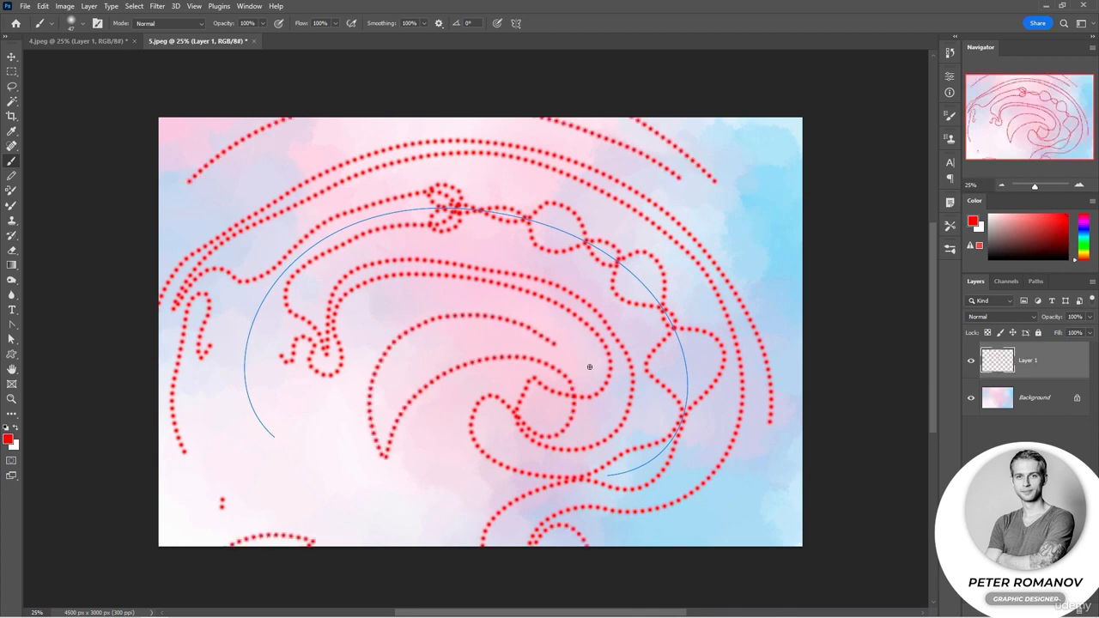
key("ctrl+z")
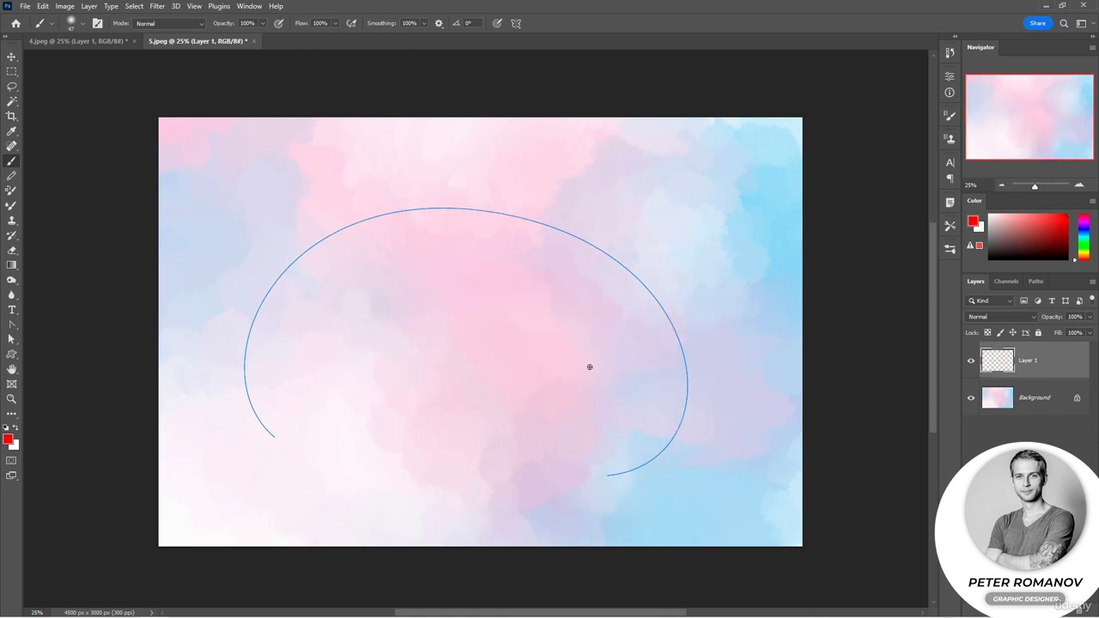
mouse_move(225, 382)
left_mouse_down()
mouse_move(263, 435)
mouse_move(289, 351)
mouse_move(245, 289)
mouse_move(315, 300)
mouse_move(310, 219)
mouse_move(400, 233)
mouse_move(395, 210)
mouse_move(414, 225)
mouse_move(470, 211)
mouse_move(576, 233)
mouse_move(510, 297)
mouse_move(558, 200)
mouse_move(665, 295)
mouse_move(566, 323)
mouse_move(664, 404)
mouse_move(666, 378)
left_mouse_up()
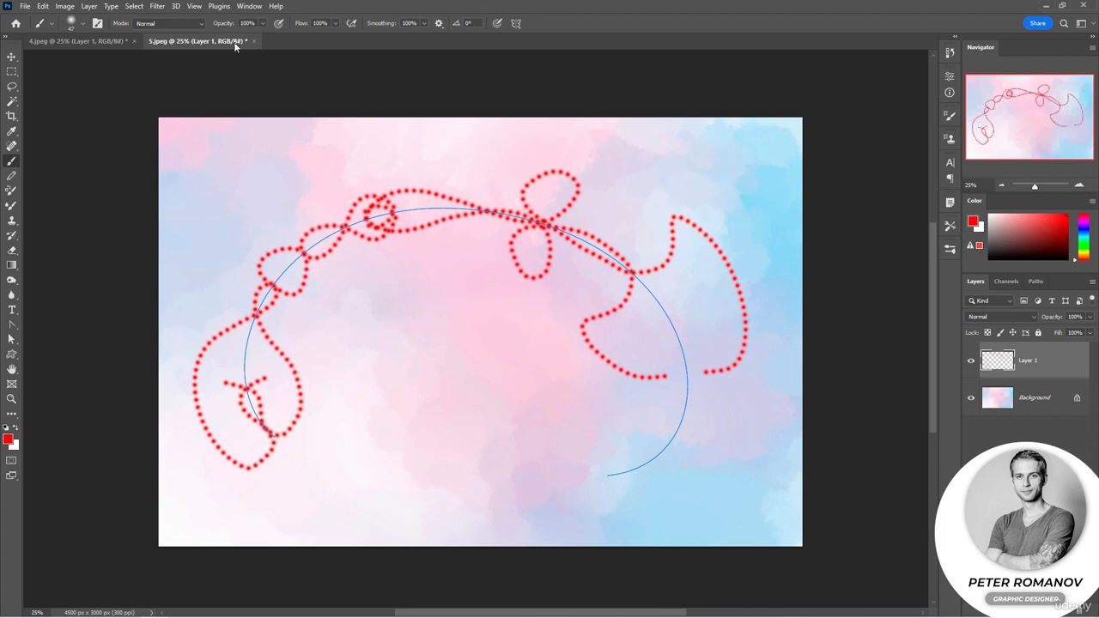
left_click(81, 41)
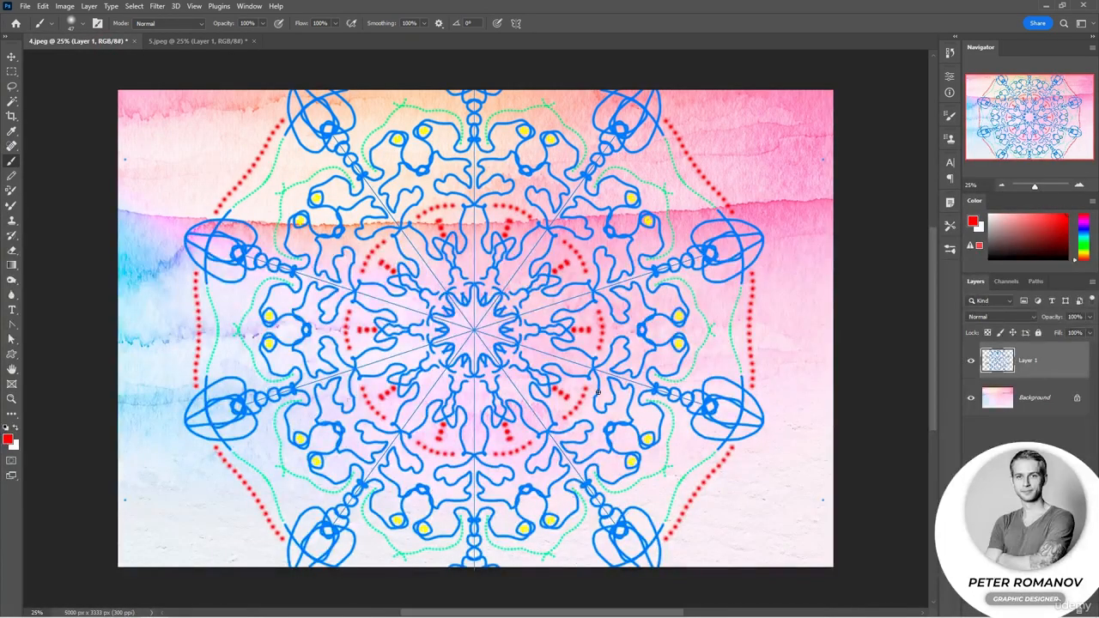